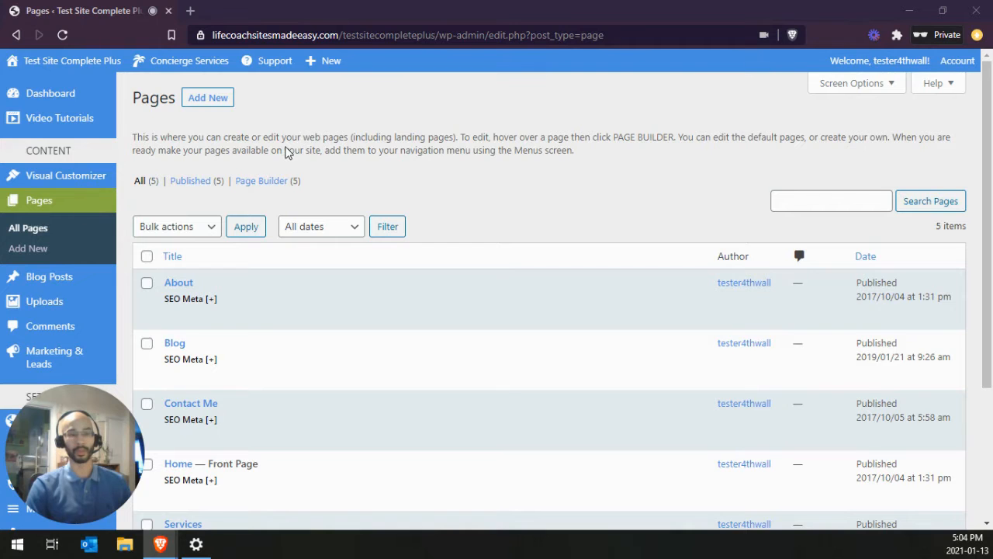
Open the Home page in the Page Builder in a new browser tab and switch to that tab.
scroll(284, 151, "down", 3)
mouse_move(229, 328)
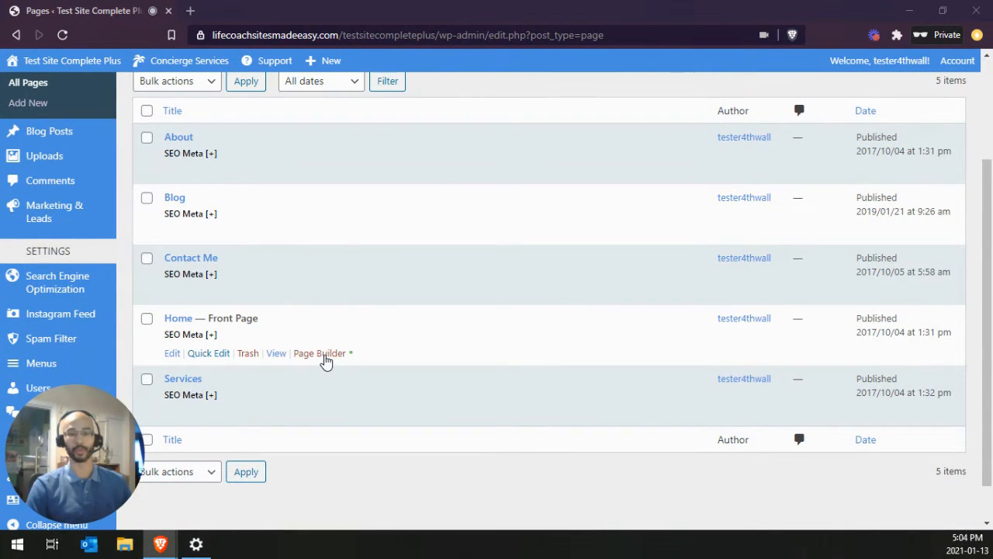
right_click(326, 360)
left_click(358, 368)
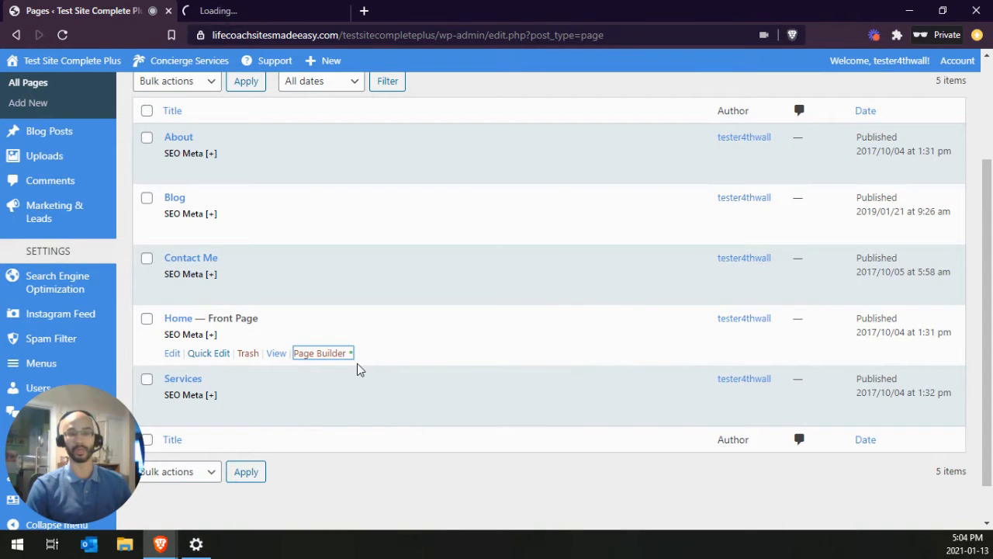
mouse_move(377, 281)
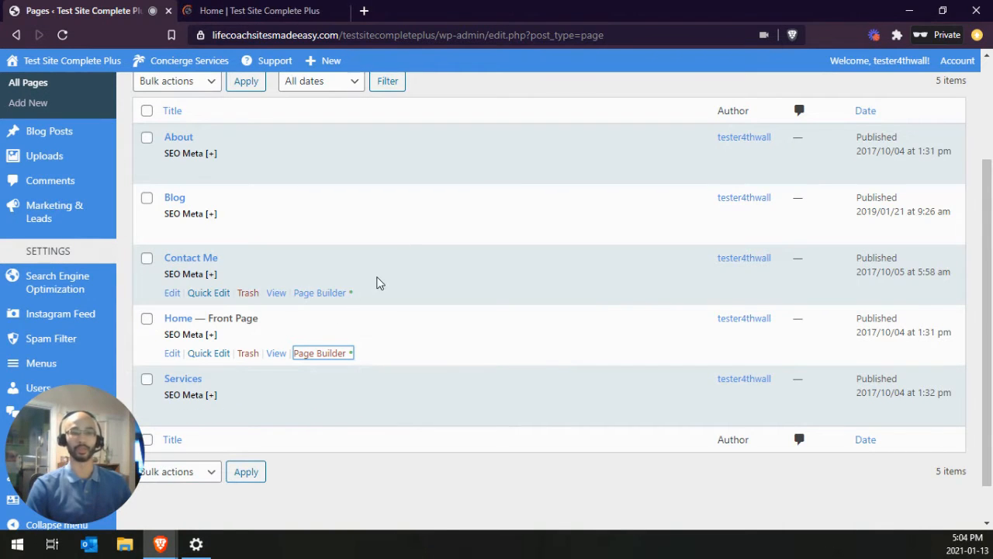
key("ctrl+Tab")
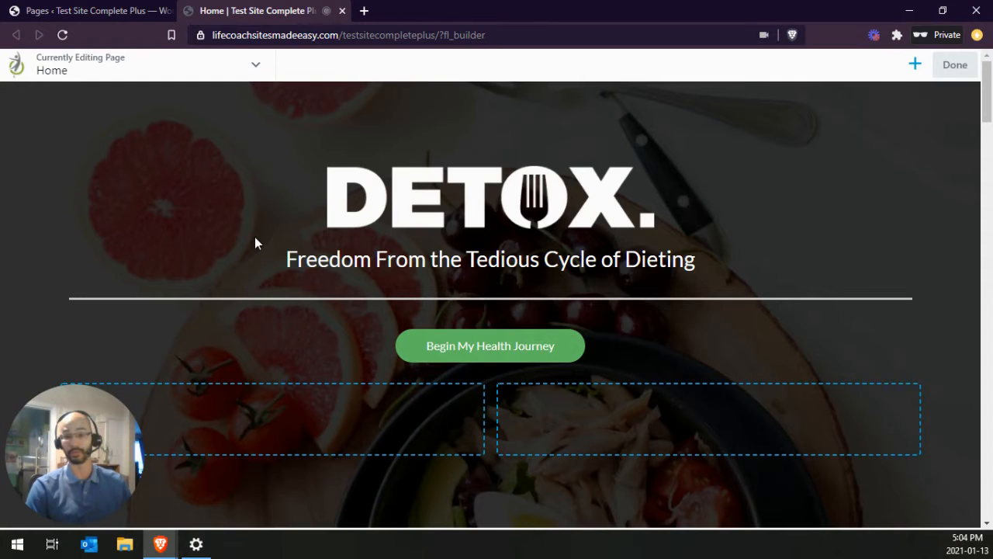
Open the settings of the circular portrait photo beside the introduction text and dock the settings panel beside the page.
scroll(252, 239, "down", 4)
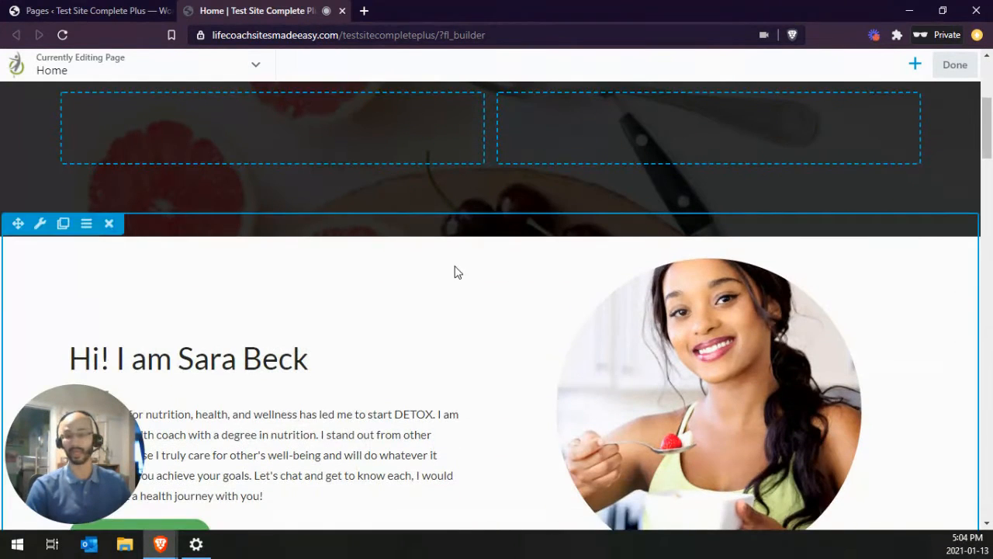
scroll(543, 273, "down", 1)
scroll(487, 268, "up", 5)
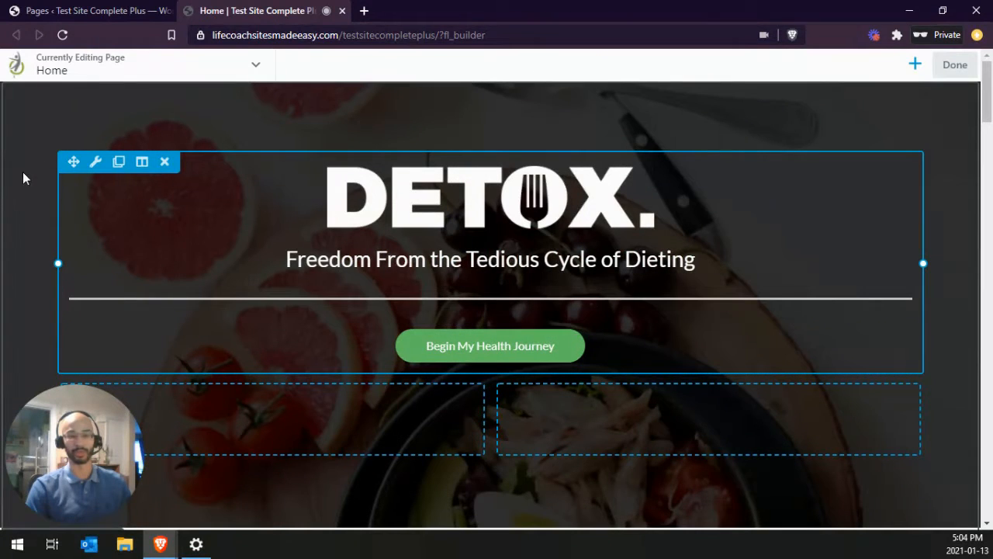
scroll(24, 173, "down", 3)
scroll(24, 174, "up", 3)
scroll(86, 160, "down", 6)
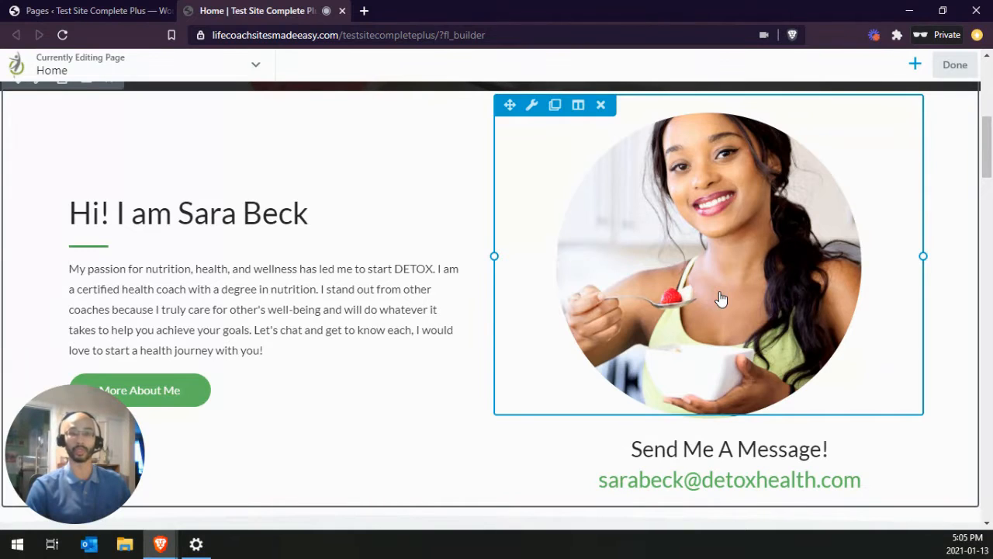
scroll(621, 277, "up", 2)
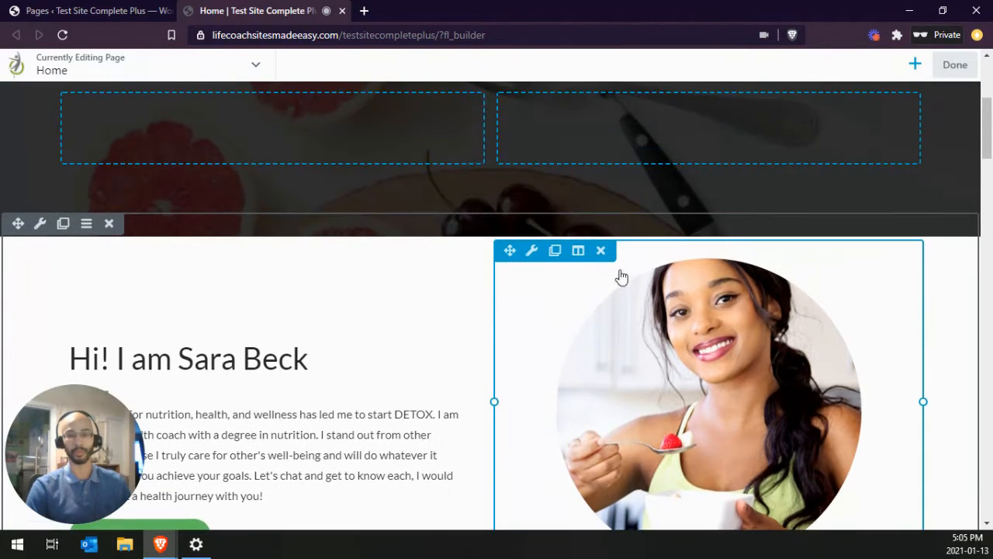
scroll(543, 302, "down", 1)
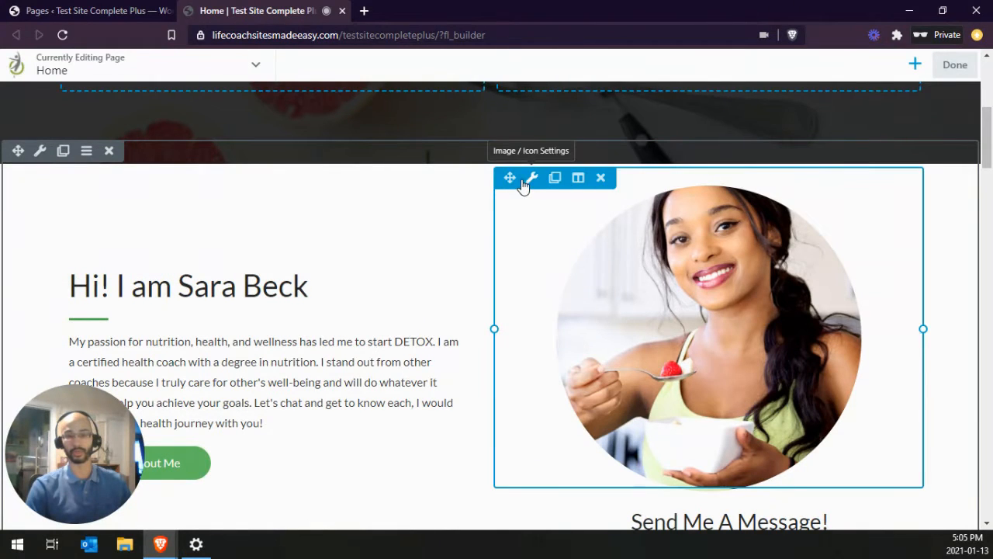
left_click(532, 179)
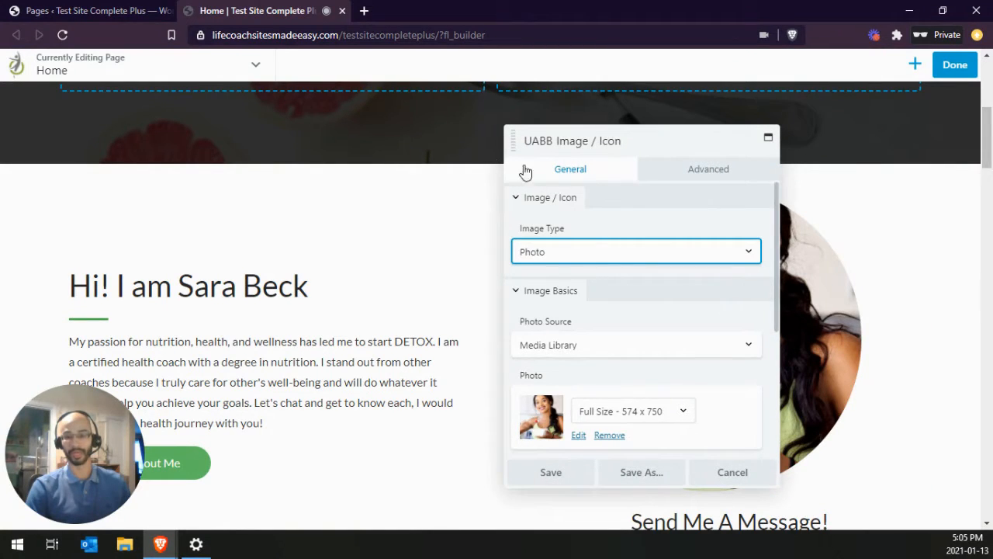
left_click(516, 140)
left_click_drag(516, 141, 956, 128)
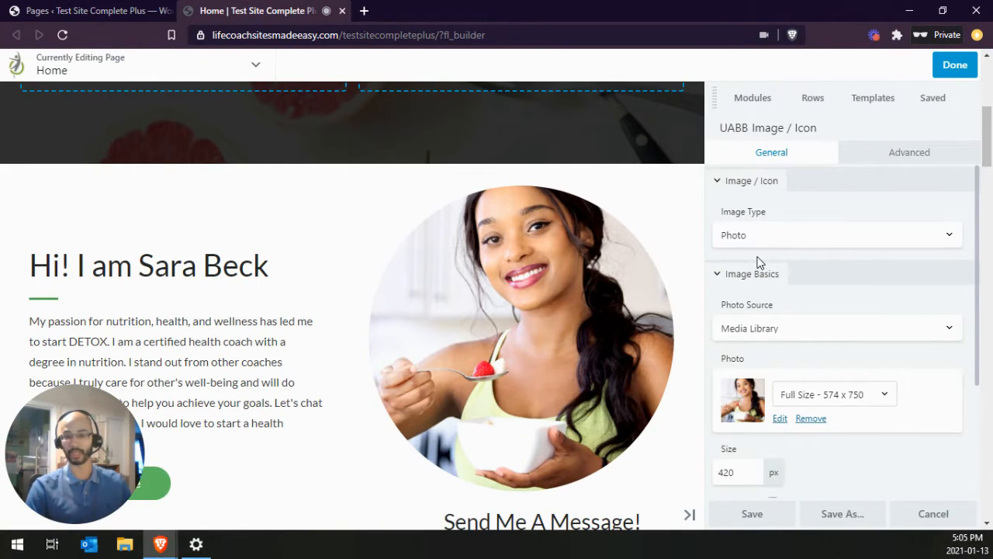
Replace the portrait photo by uploading working-smiling-2937206_1920.jpg from the LCSME examples folder and selecting it.
scroll(753, 328, "down", 1)
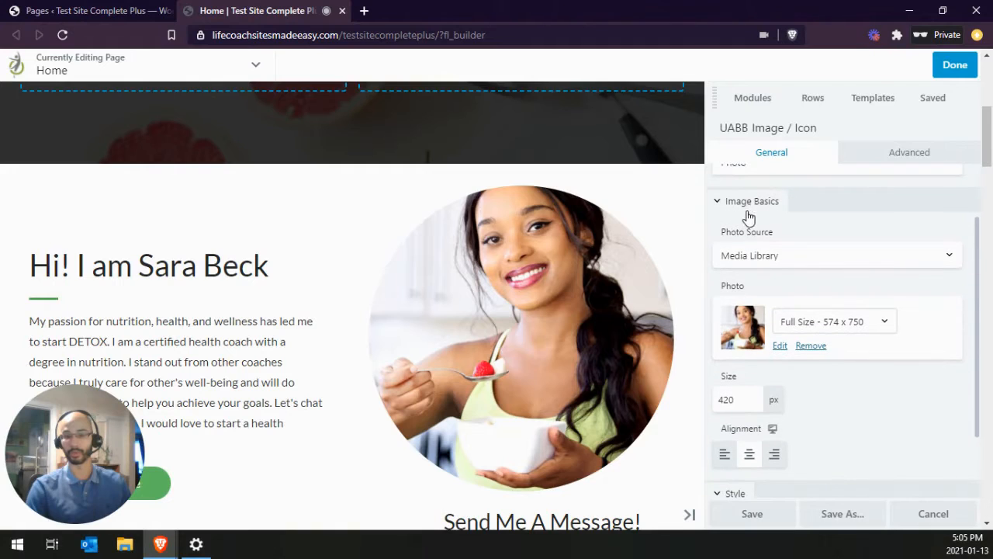
scroll(747, 273, "down", 1)
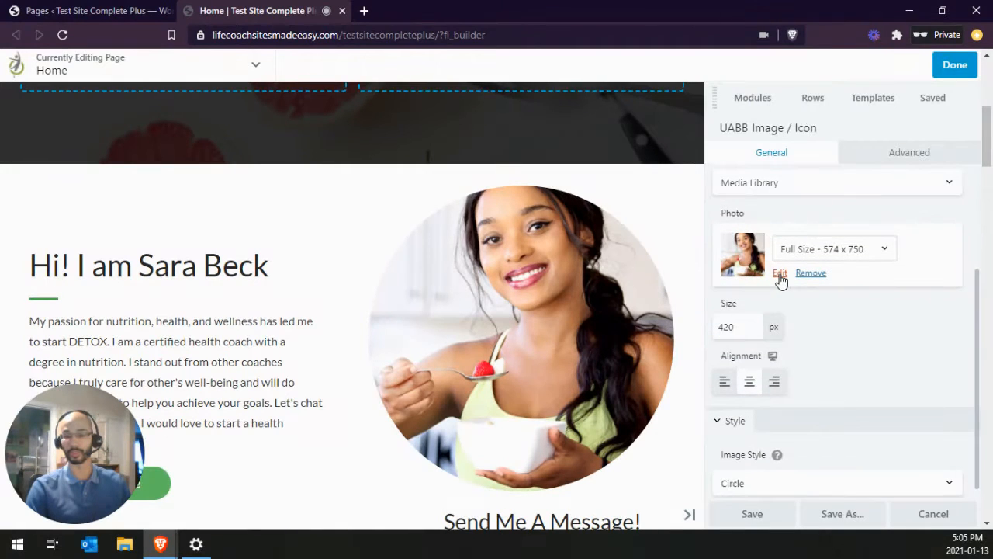
left_click(779, 274)
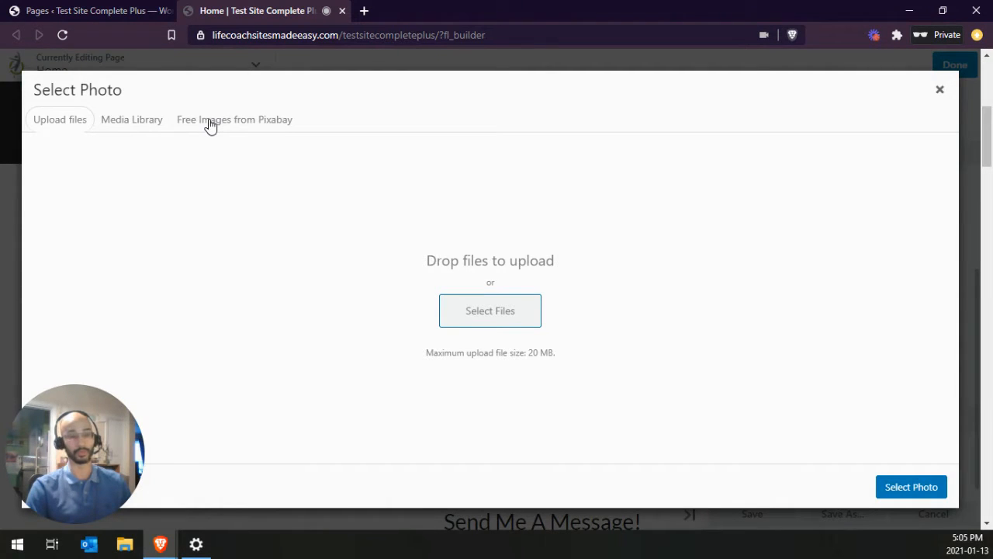
left_click(481, 318)
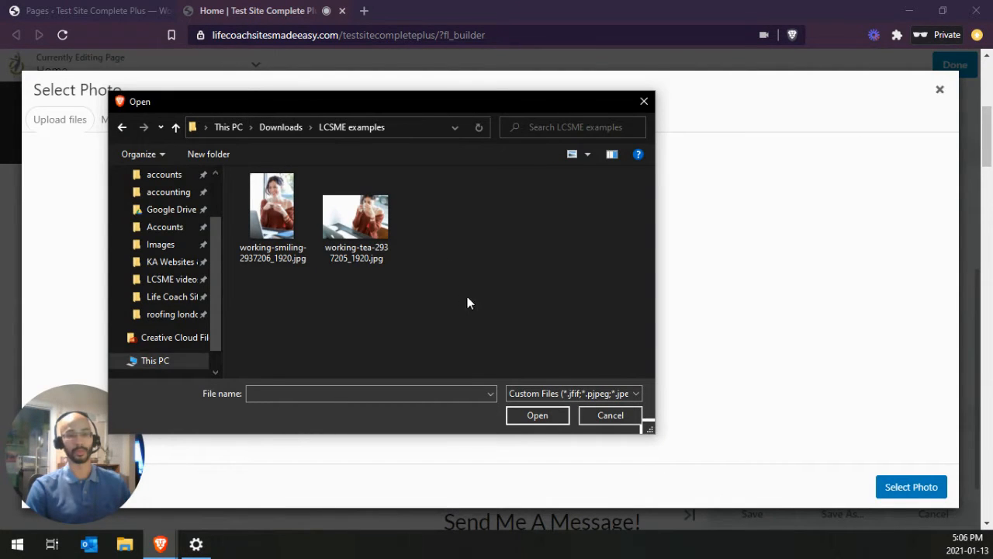
left_click(280, 208)
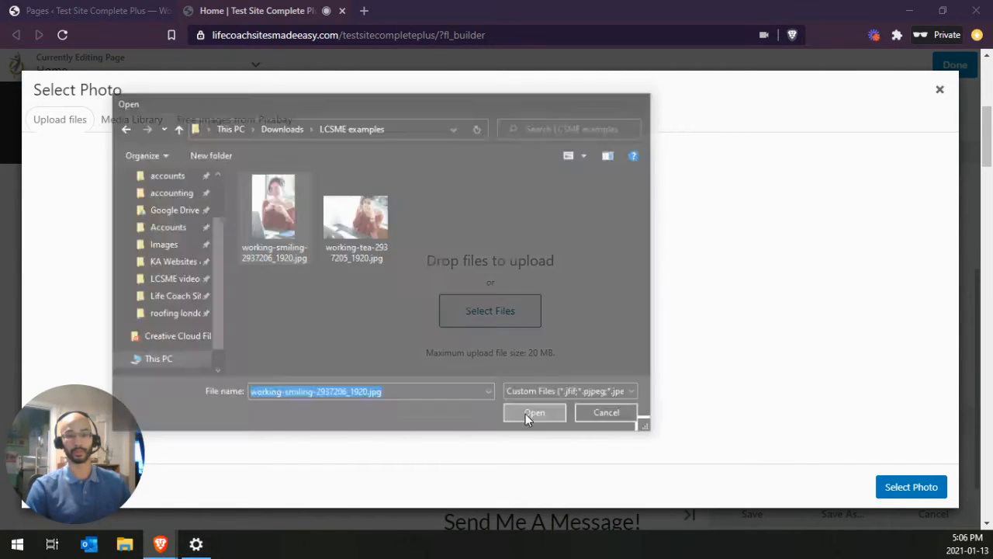
left_click(525, 414)
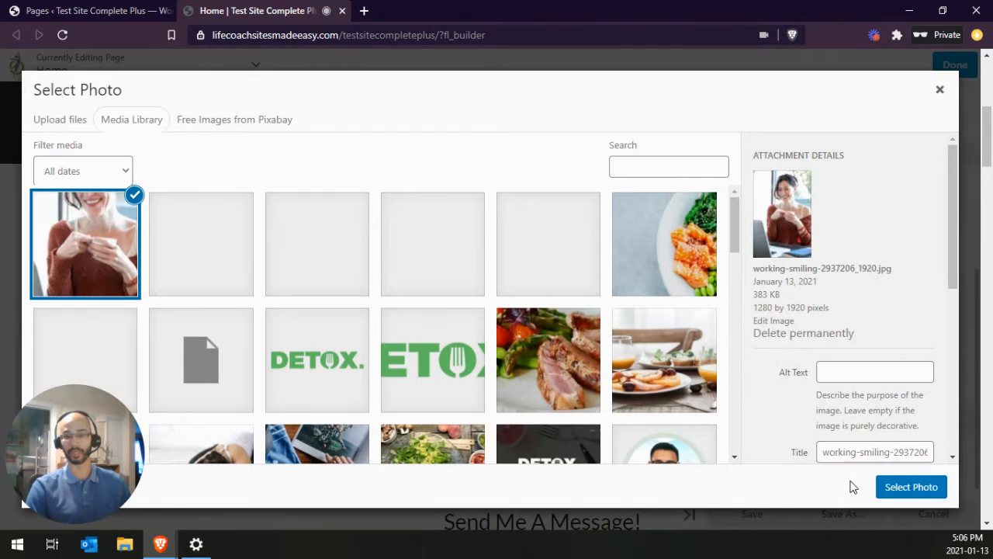
left_click(907, 487)
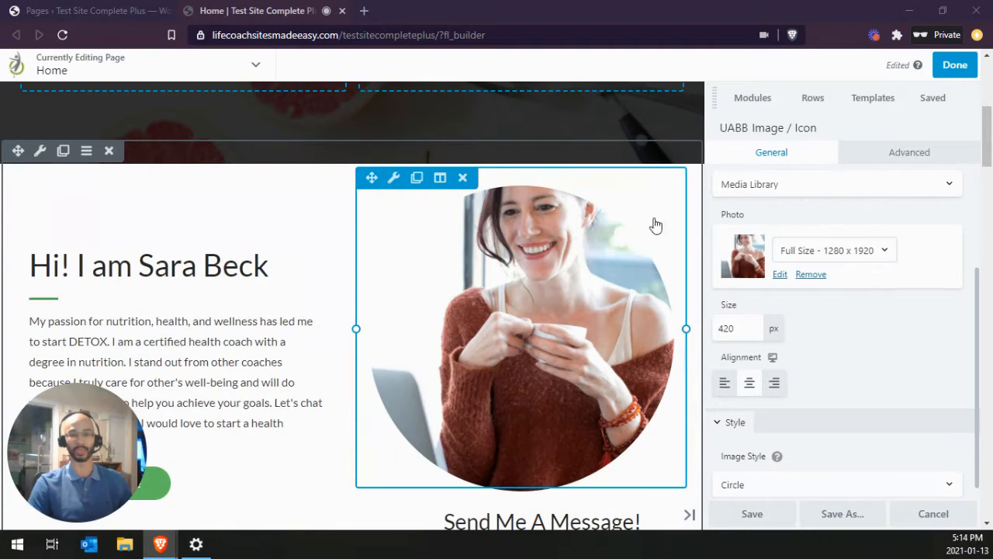
Set the portrait photo's image style to Simple.
scroll(846, 329, "down", 1)
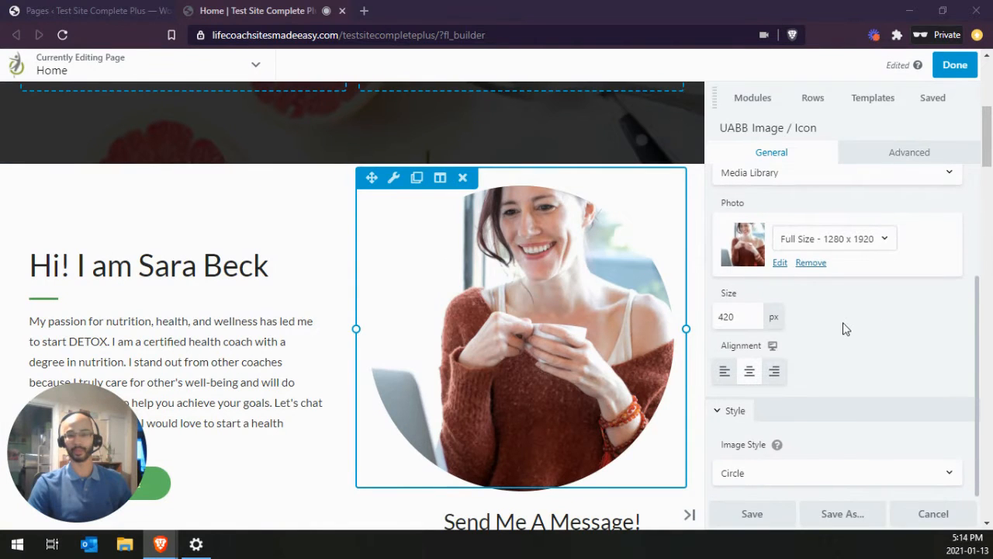
left_click(740, 475)
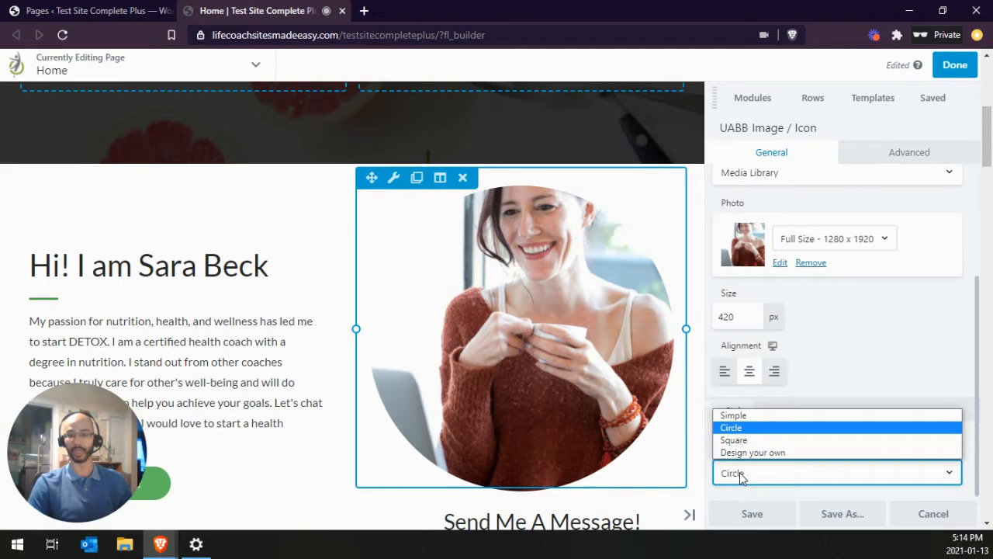
left_click(756, 423)
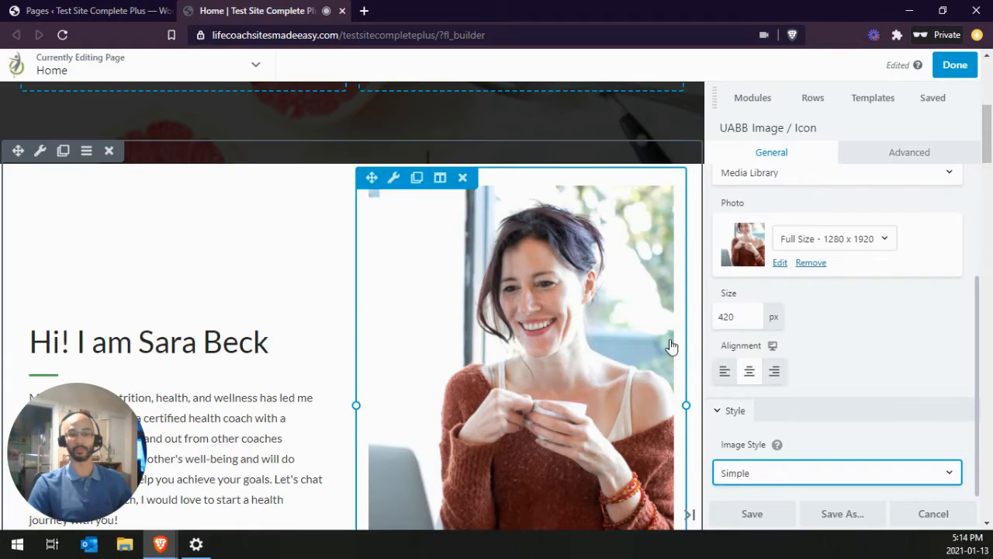
Set the portrait photo's image style to Circle and save the image settings.
left_click(771, 475)
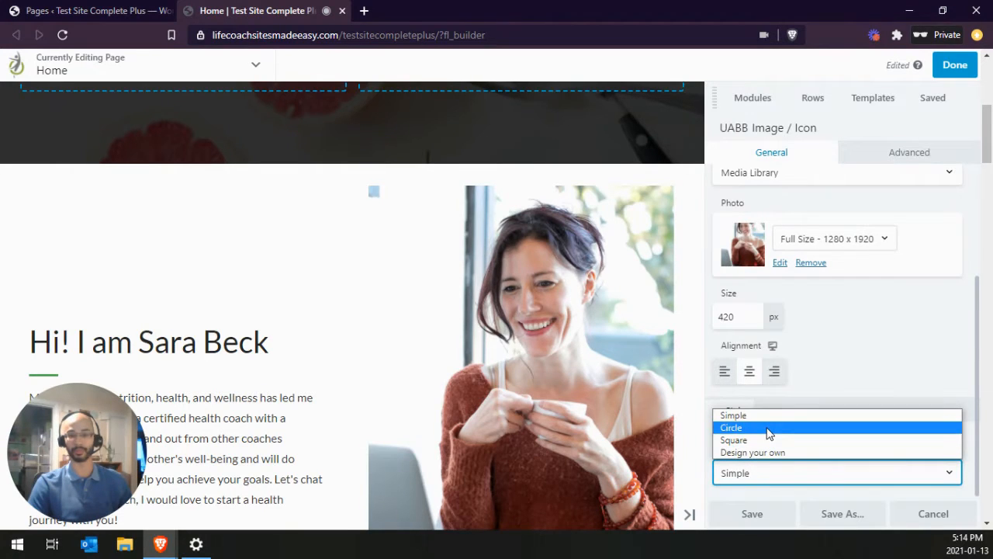
left_click(768, 432)
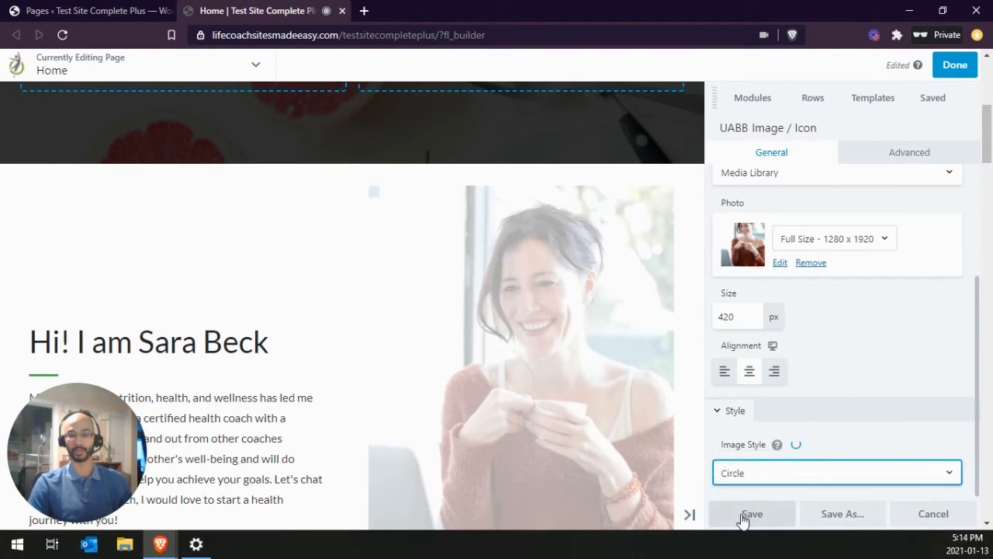
left_click(742, 516)
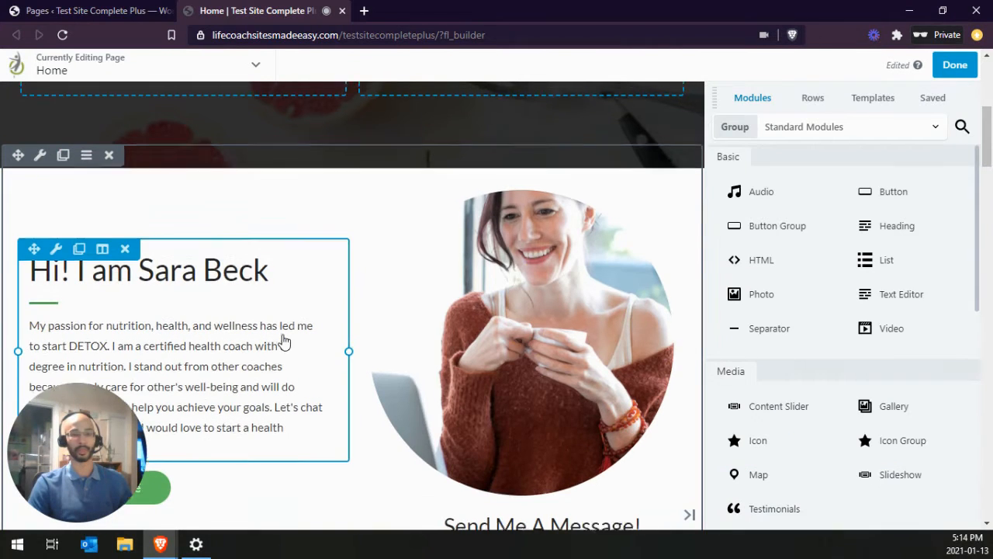
Open the row settings of the hero section that contains the DETOX heading.
scroll(284, 342, "up", 3)
scroll(284, 342, "up", 2)
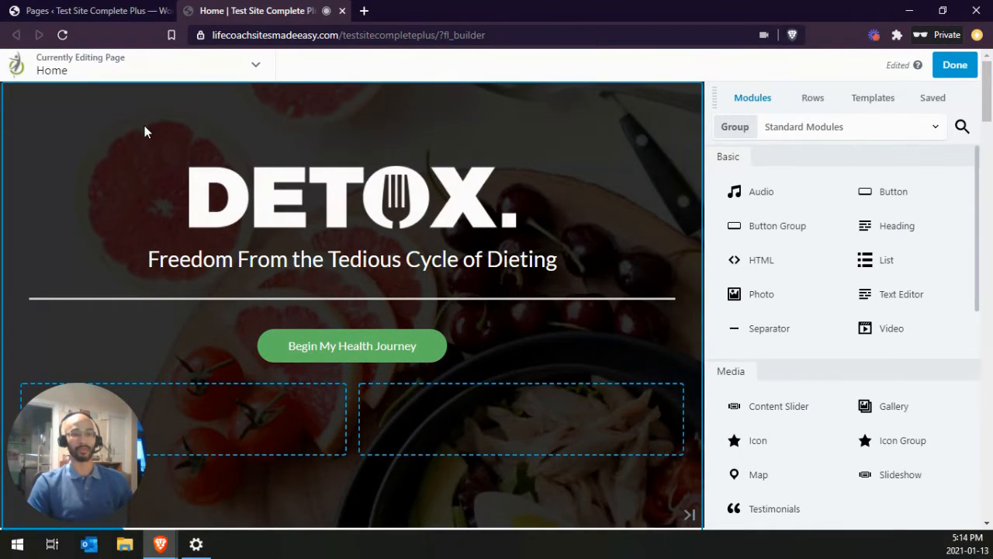
left_click_drag(67, 454, 897, 465)
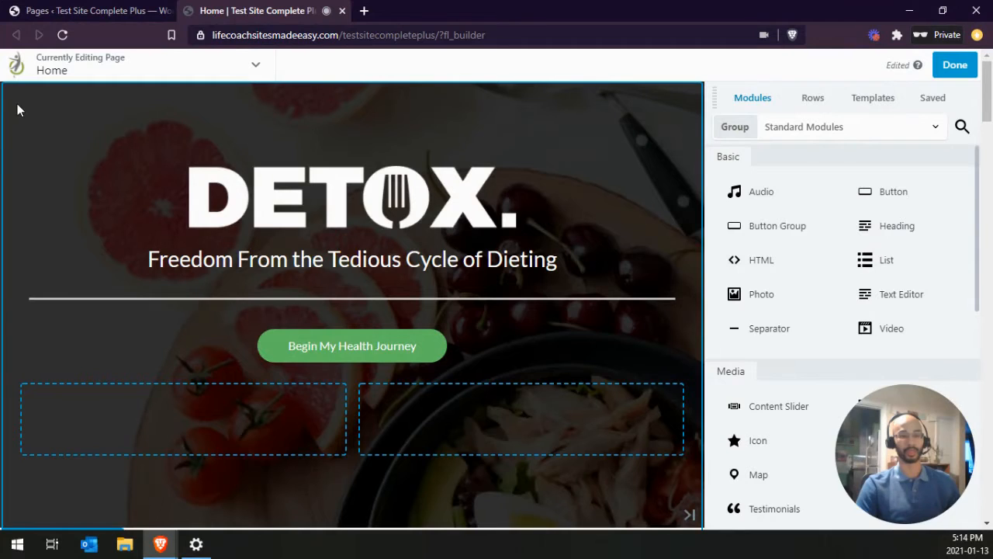
scroll(12, 123, "down", 1)
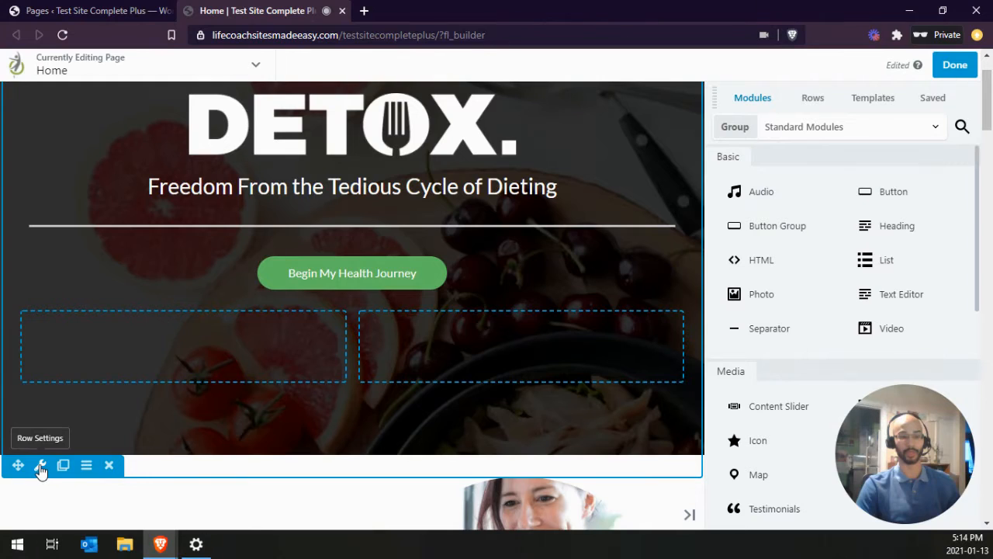
left_click(41, 468)
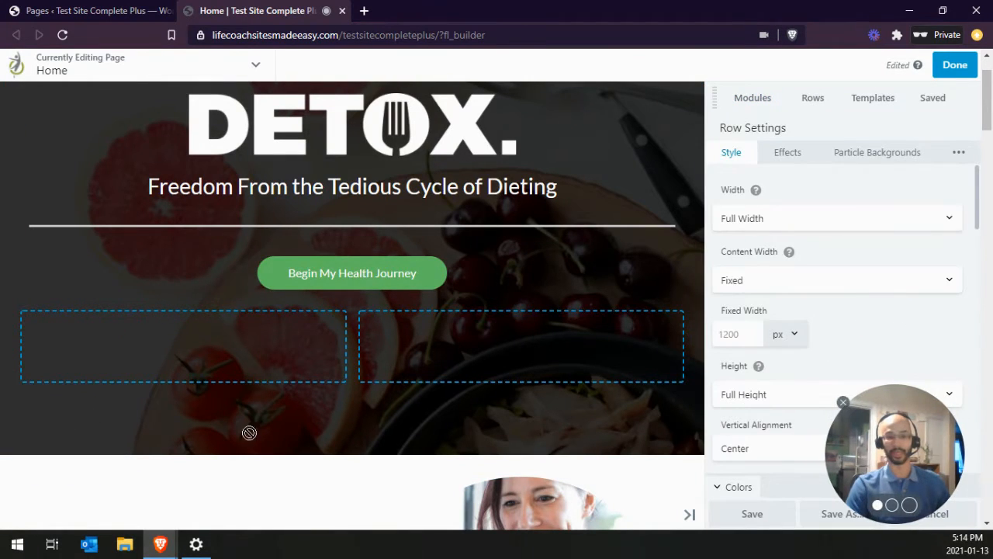
left_click_drag(890, 453, 23, 474)
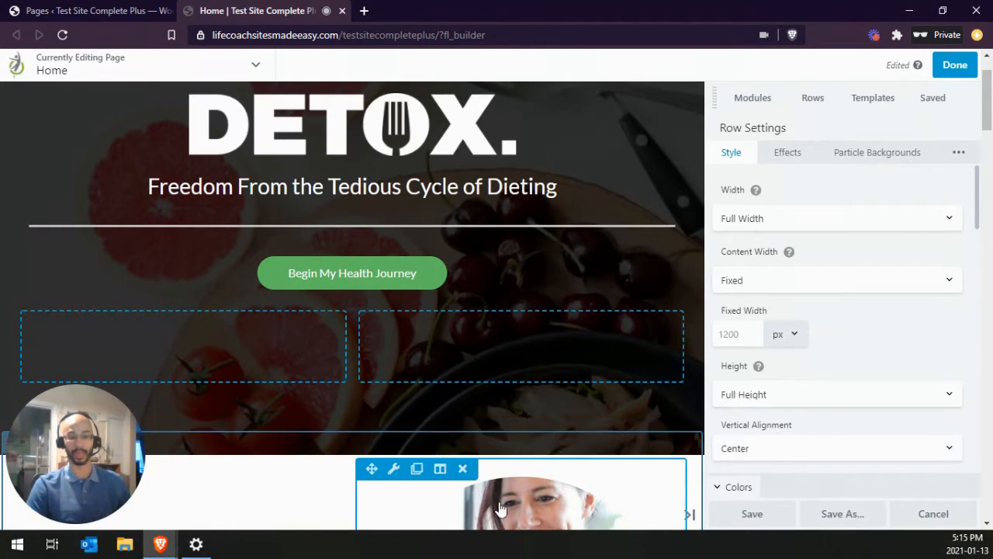
scroll(552, 474, "down", 3)
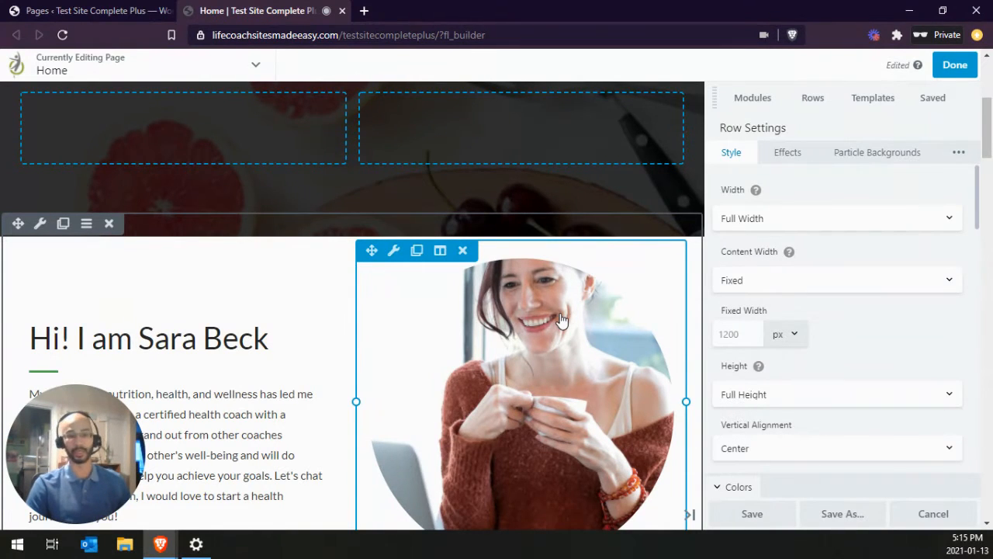
scroll(555, 354, "up", 1)
scroll(555, 354, "up", 4)
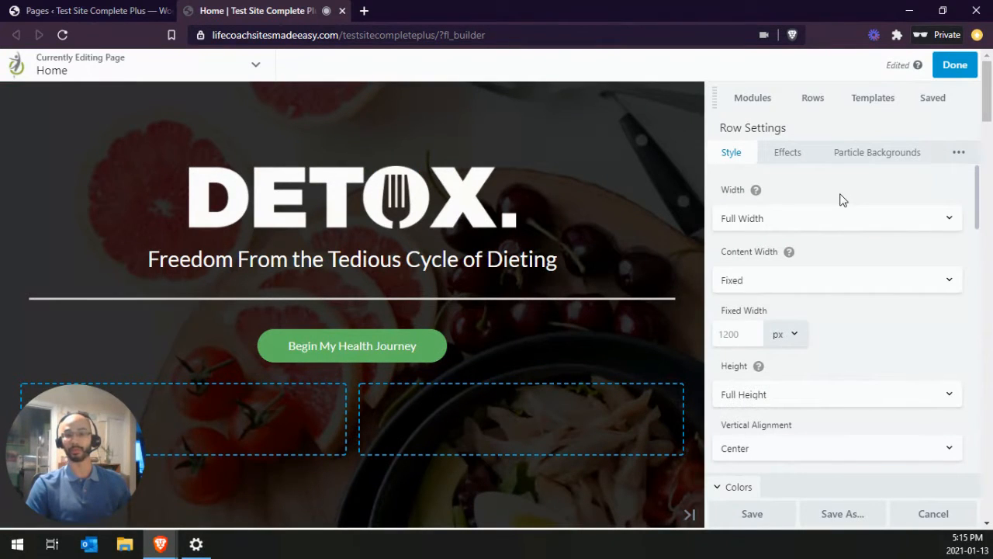
Open the photo selection for the hero row's background photo.
scroll(815, 199, "down", 2)
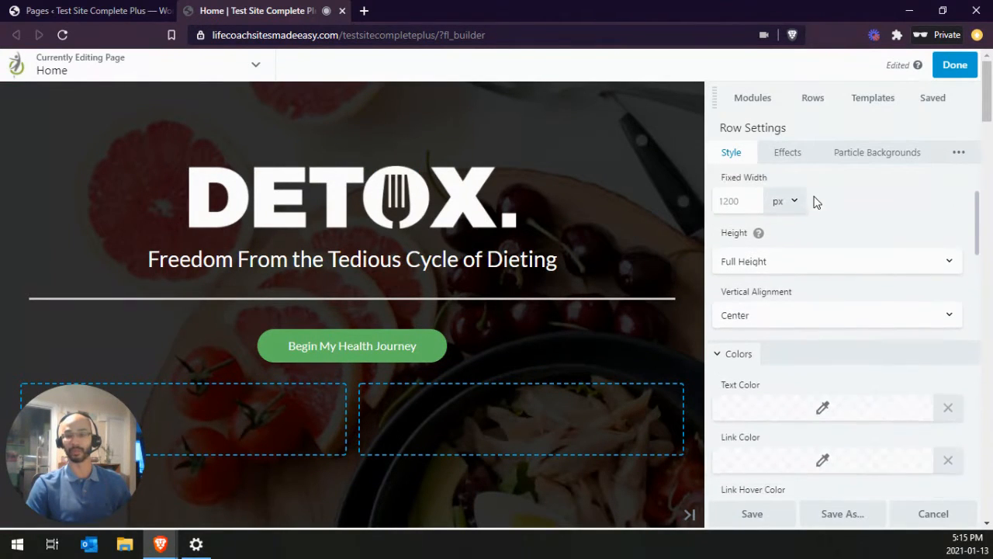
scroll(812, 232, "up", 2)
scroll(813, 232, "down", 3)
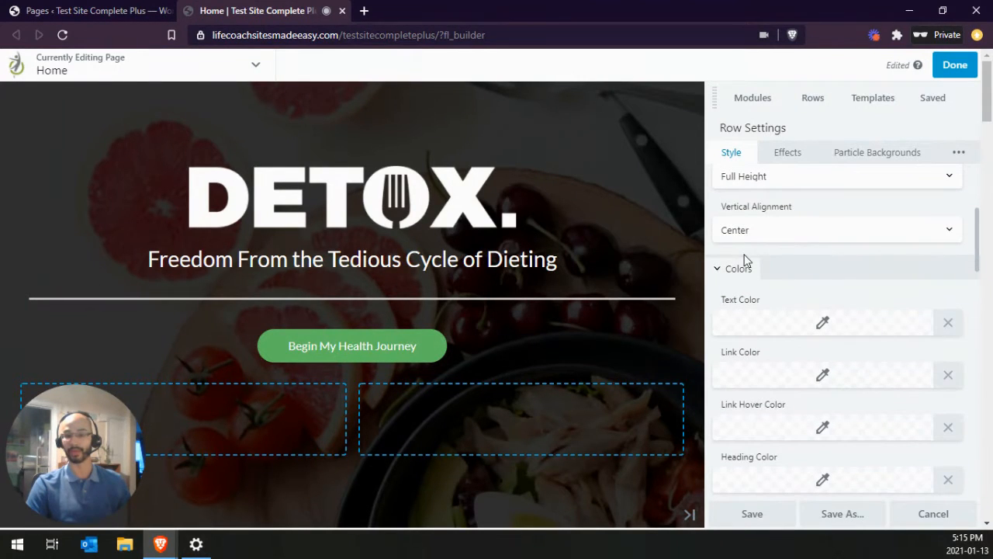
scroll(745, 260, "down", 4)
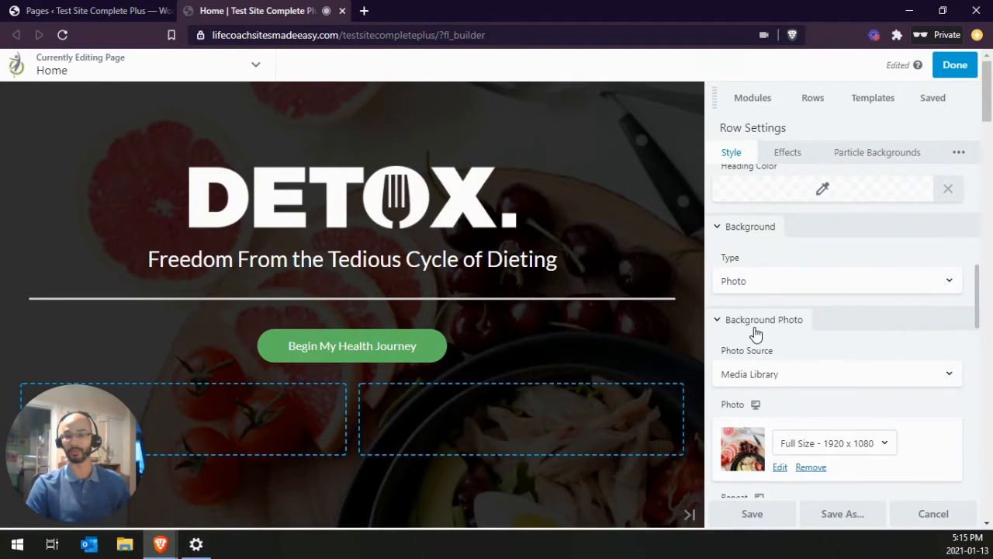
scroll(753, 311, "down", 2)
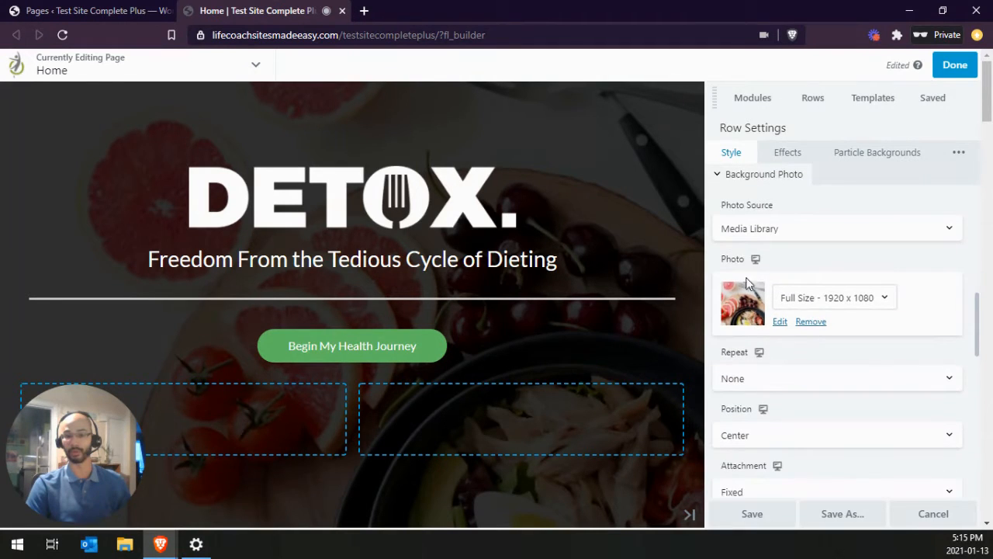
left_click(780, 322)
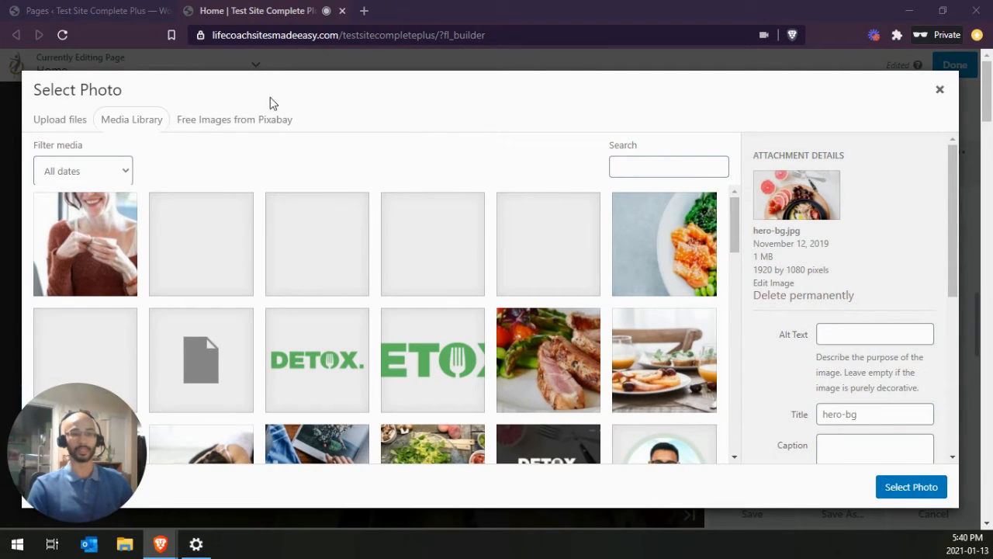
Look through the available photo sources and search the free Pixabay images for "food".
left_click(48, 125)
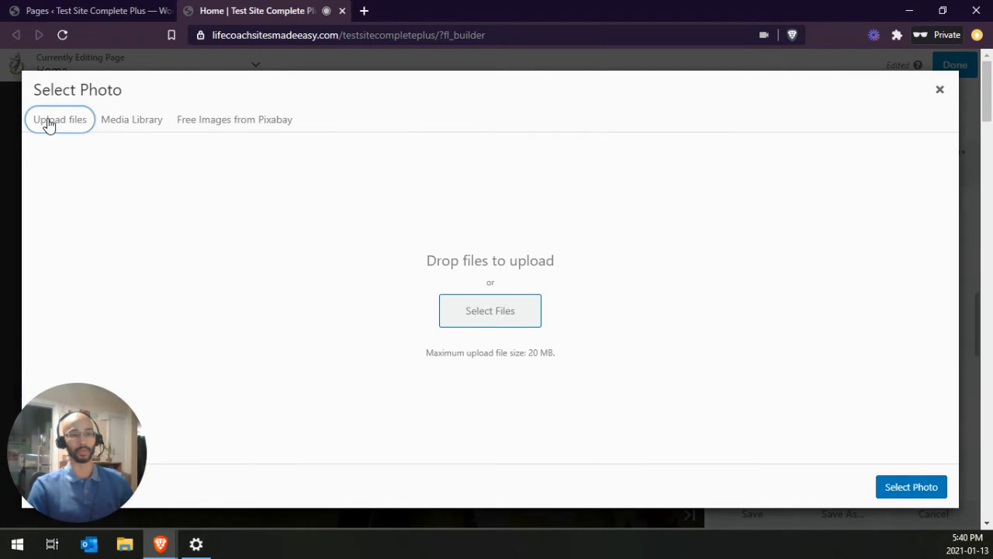
left_click(133, 128)
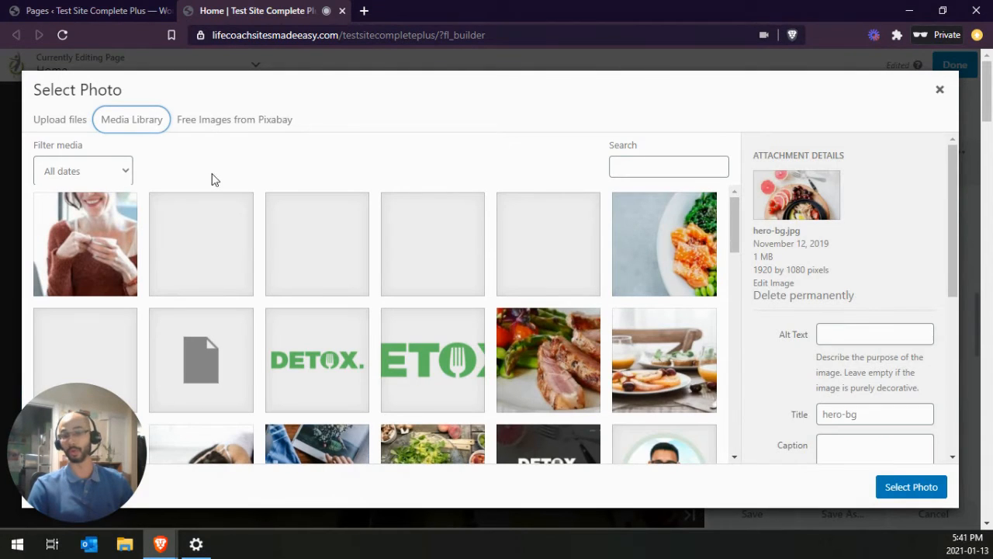
left_click(229, 128)
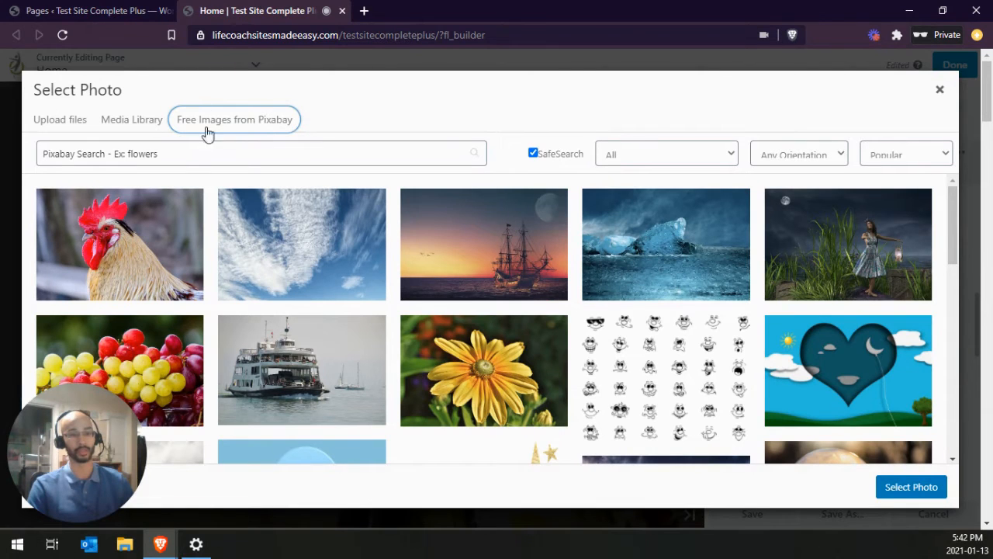
left_click(273, 158)
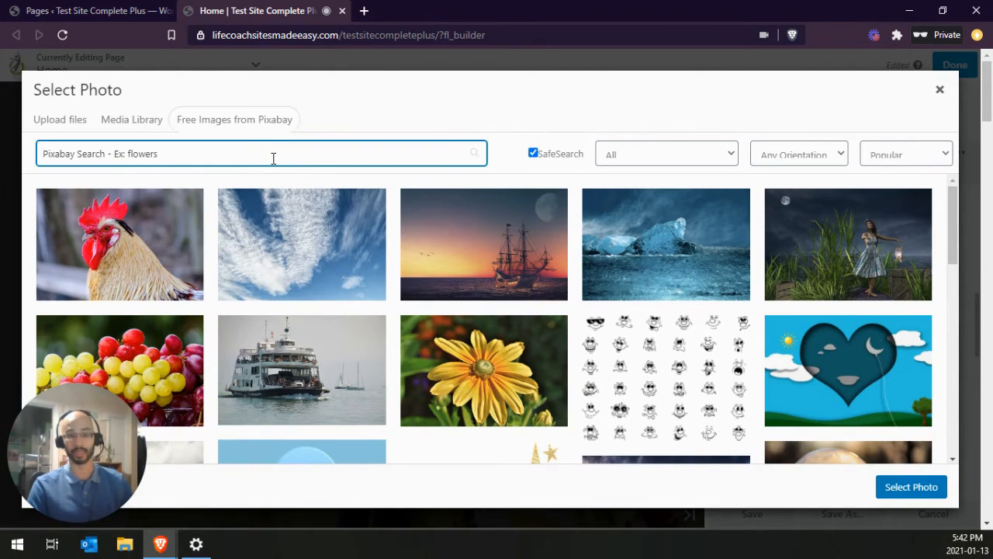
type("food")
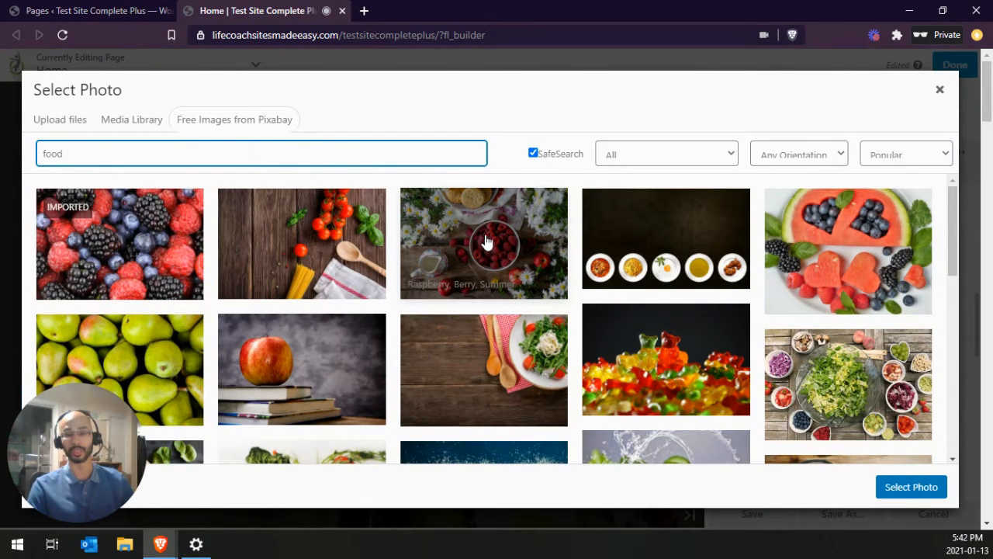
Insert the Pixabay photo of raspberries, biscuits and daisies as the hero row's background and save the row settings.
left_click(449, 231)
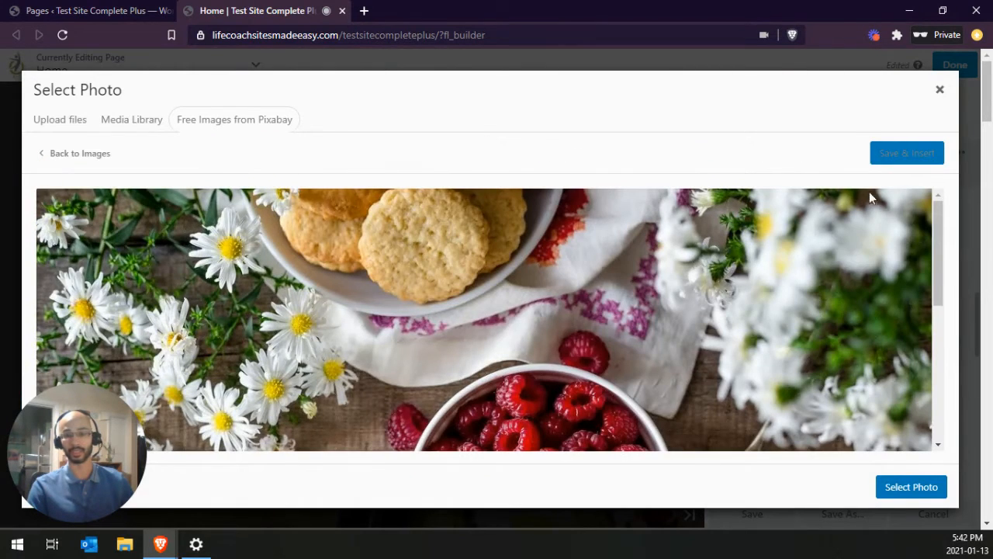
scroll(795, 314, "down", 5)
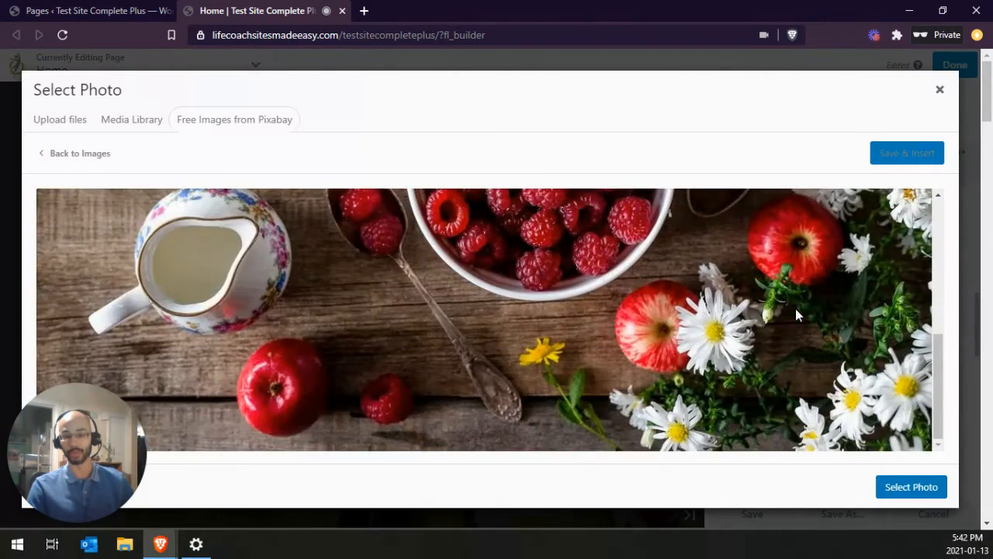
scroll(799, 294, "up", 5)
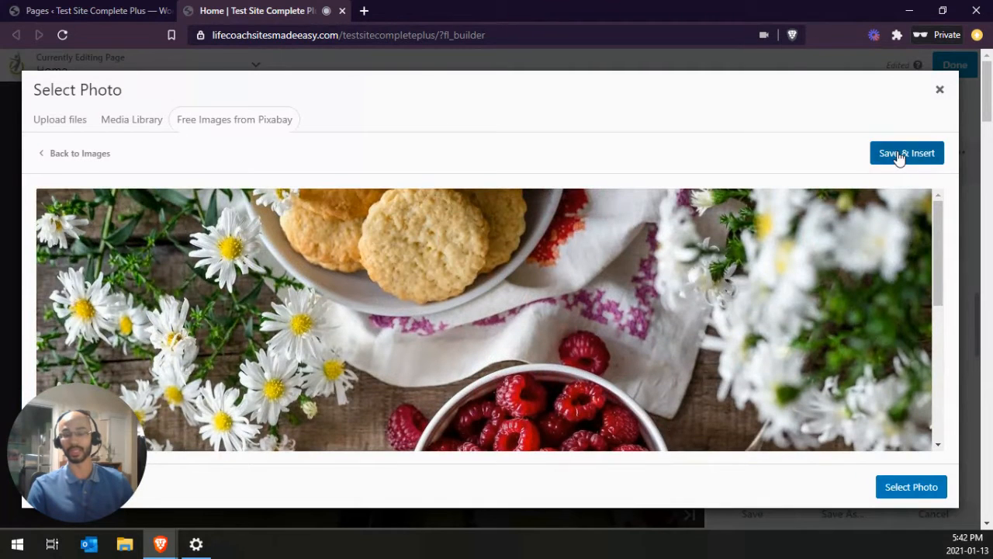
left_click(900, 154)
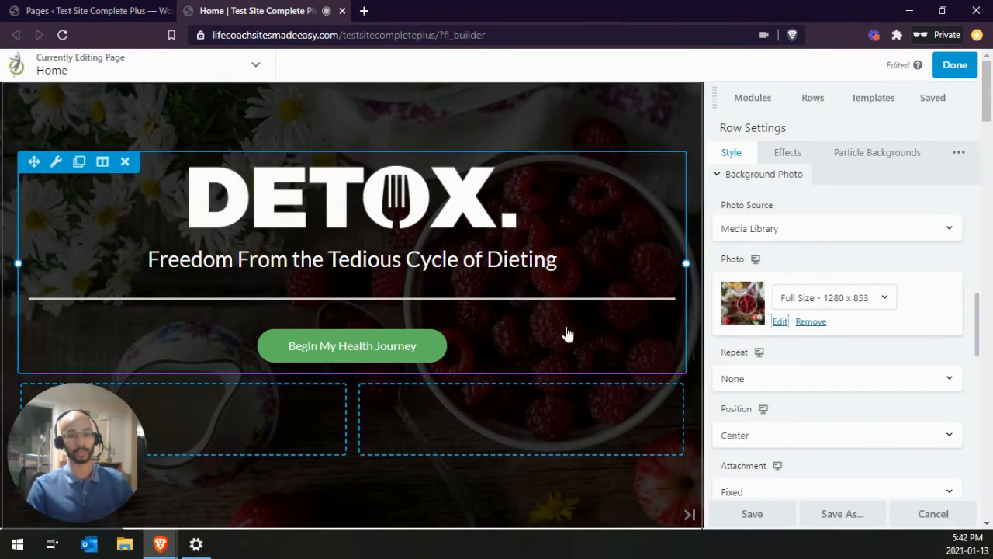
left_click(765, 516)
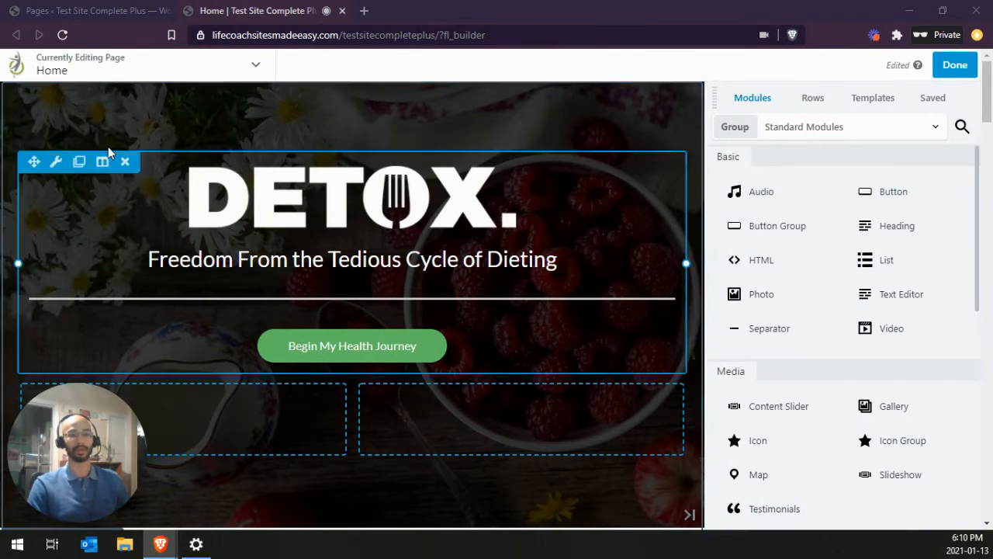
Undock the modules panel so it floats over the page, and hide it.
scroll(351, 152, "down", 5)
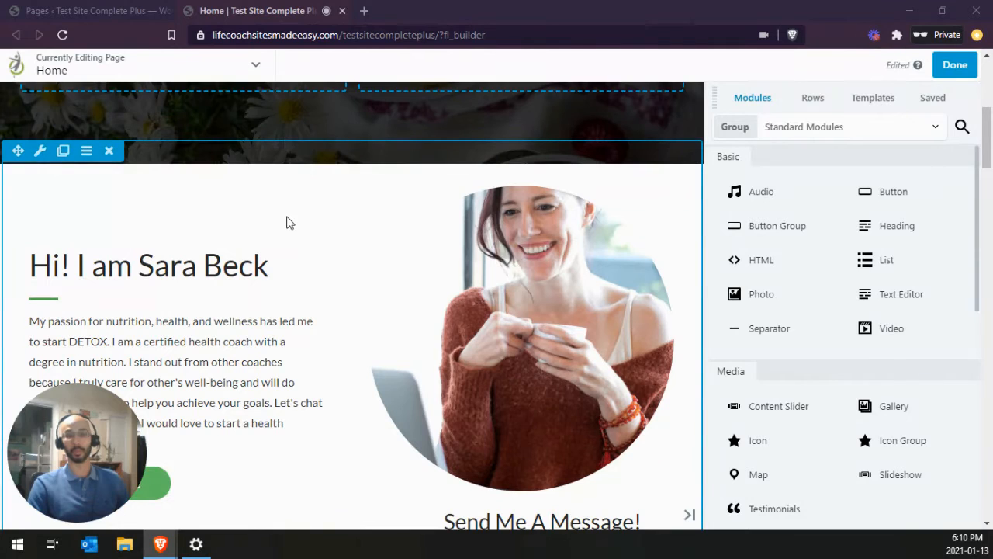
scroll(287, 223, "down", 8)
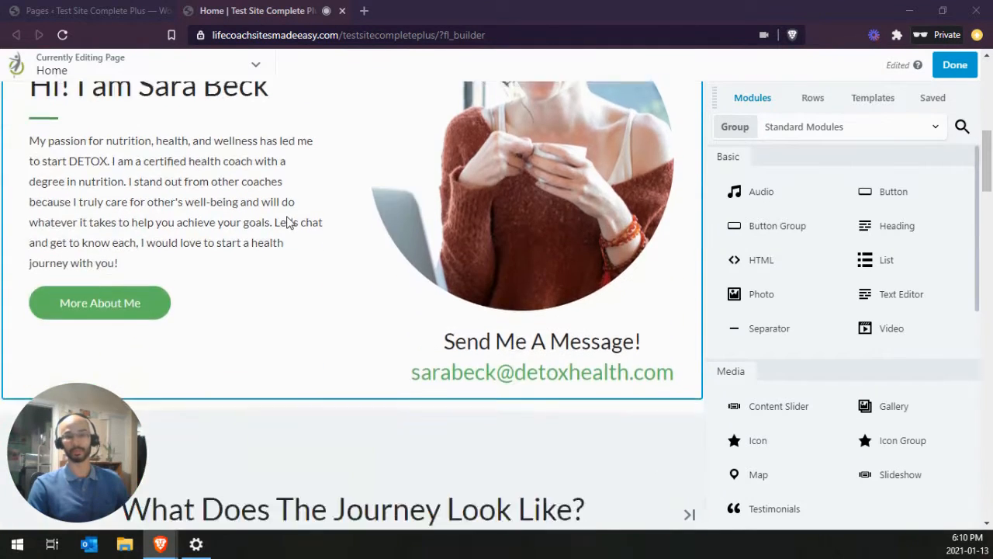
scroll(286, 223, "up", 1)
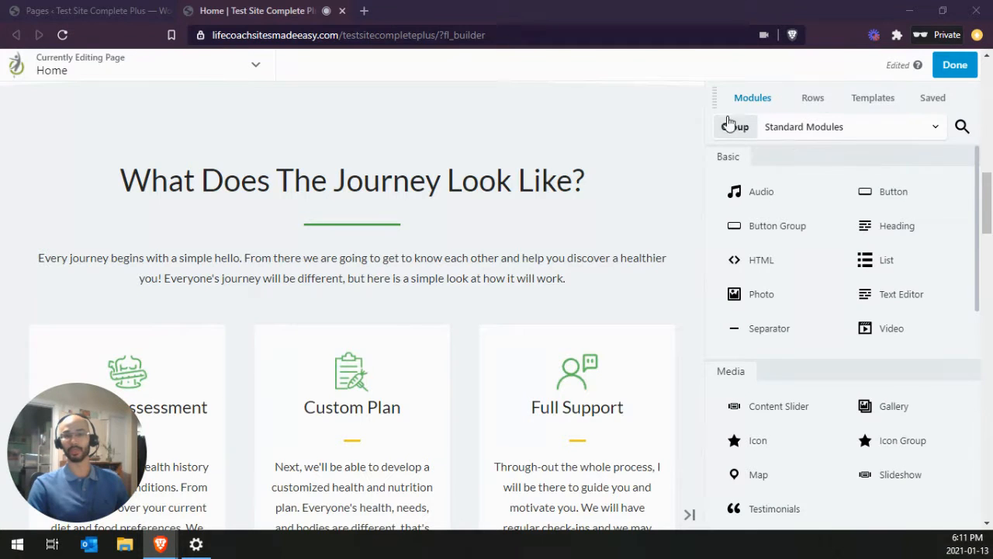
left_click_drag(700, 97, 787, 88)
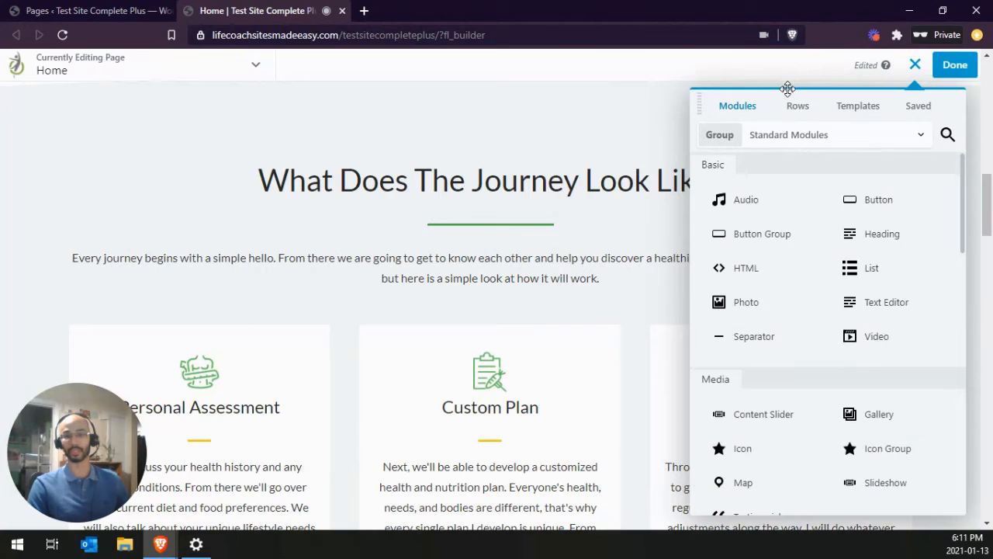
left_click(915, 66)
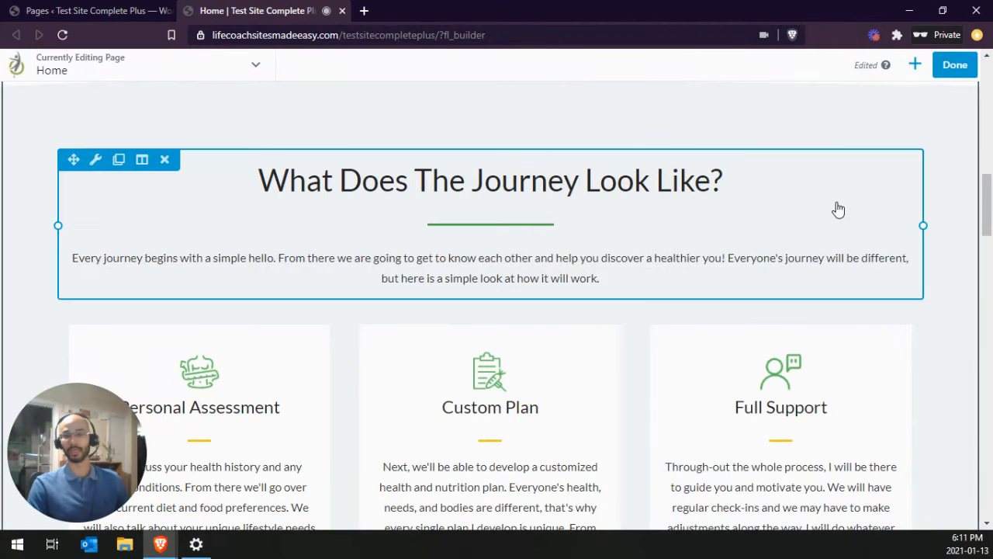
Show and hide the floating modules panel repeatedly, and dock it back beside the page.
left_click(916, 67)
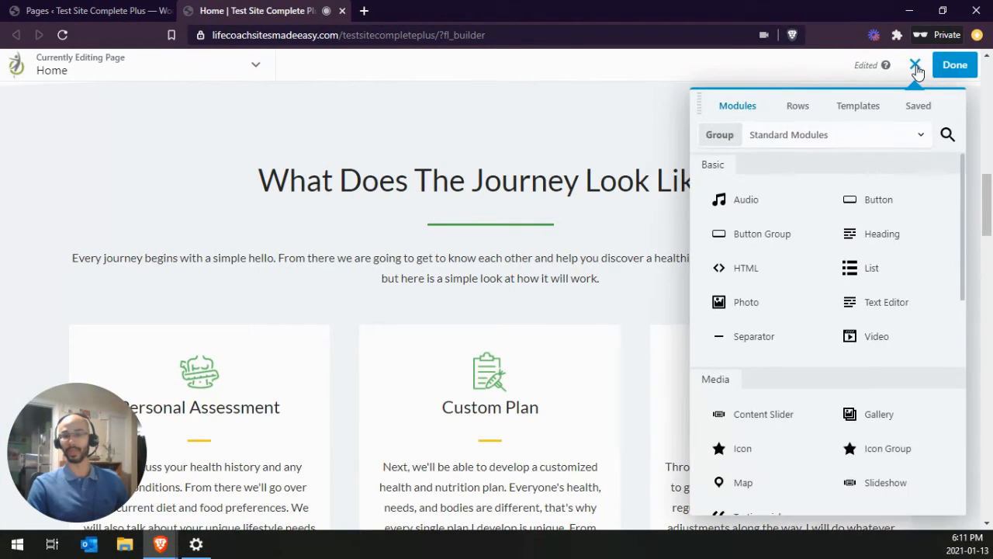
left_click(916, 66)
left_click(916, 67)
left_click(915, 67)
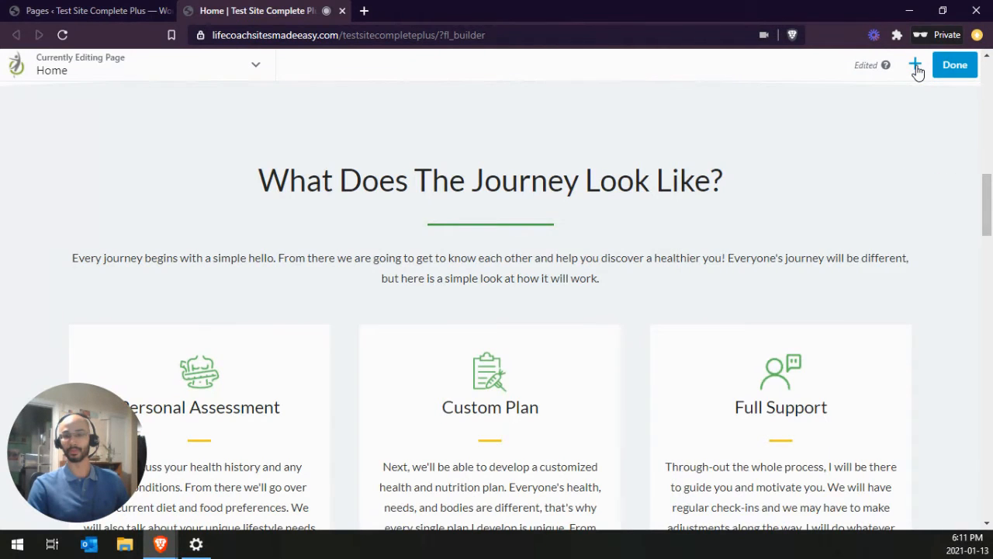
left_click(915, 67)
left_click_drag(701, 100, 958, 121)
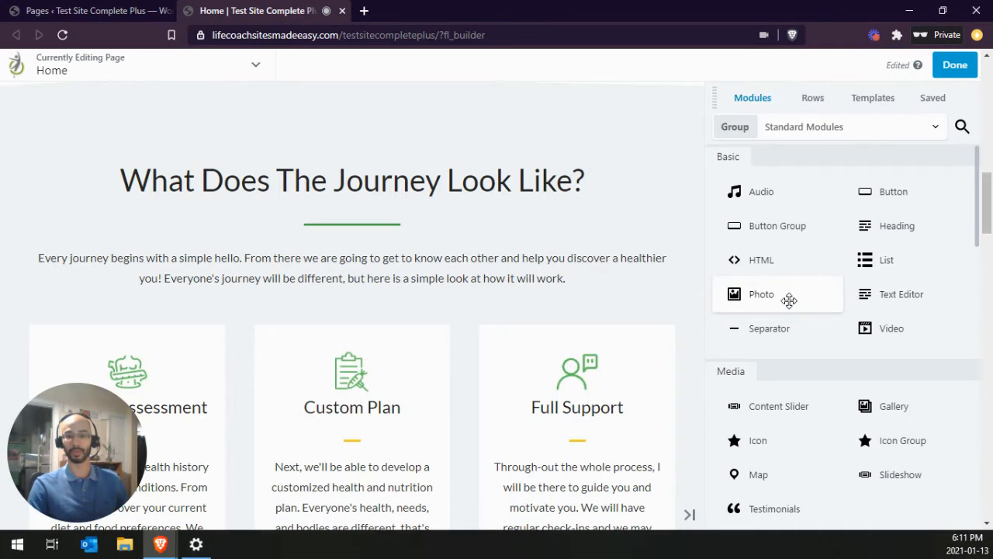
Add a Photo module above the three journey cards, using appointment-bg-1024x576-1.jpg from the media library.
left_click_drag(789, 301, 373, 403)
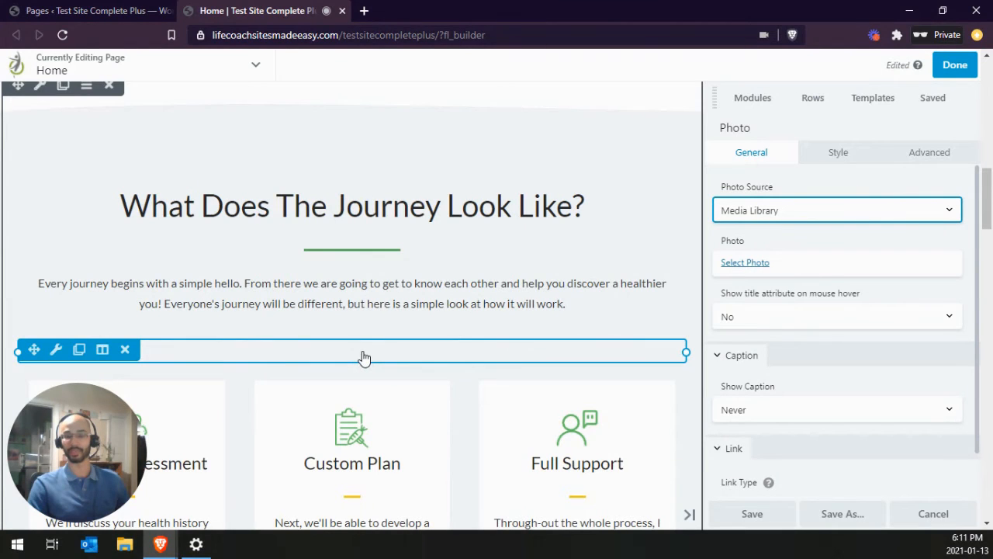
left_click(766, 268)
left_click(101, 337)
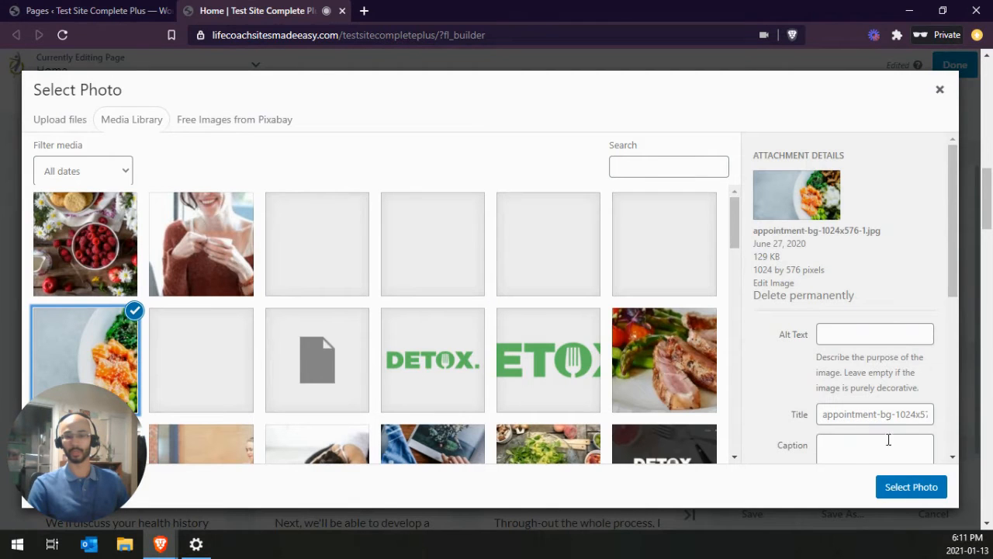
left_click(904, 487)
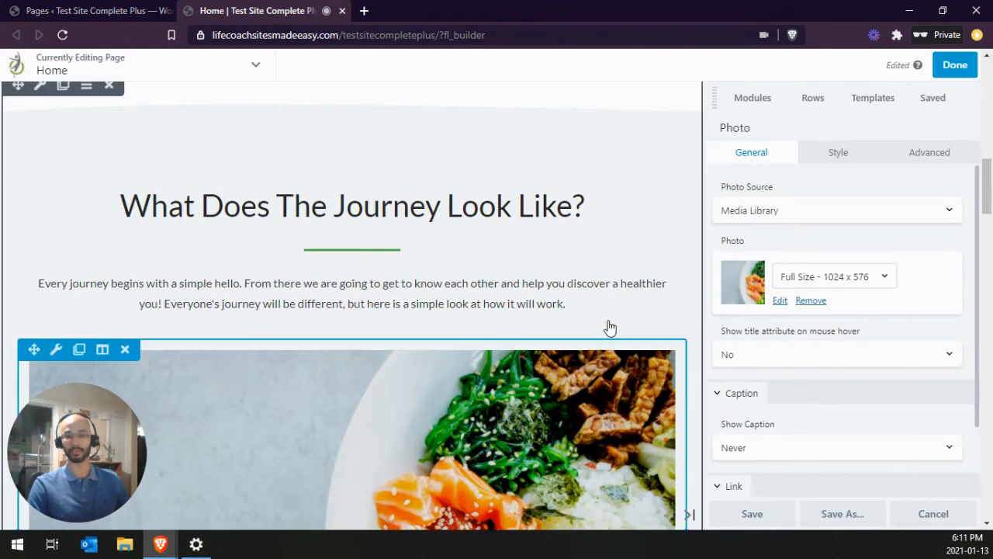
scroll(572, 355, "down", 3)
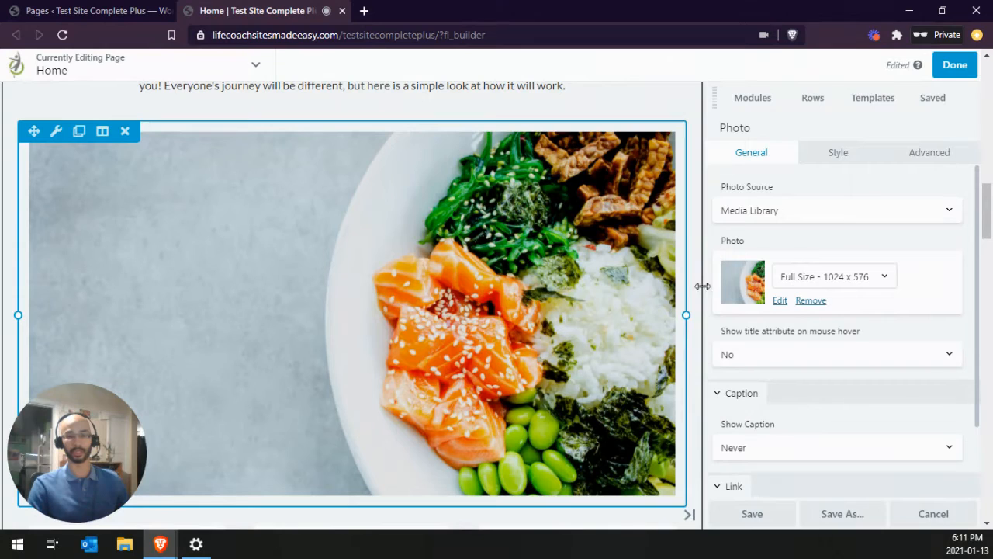
Review the crop options in the new photo's style settings, leaving the crop at None.
left_click(837, 155)
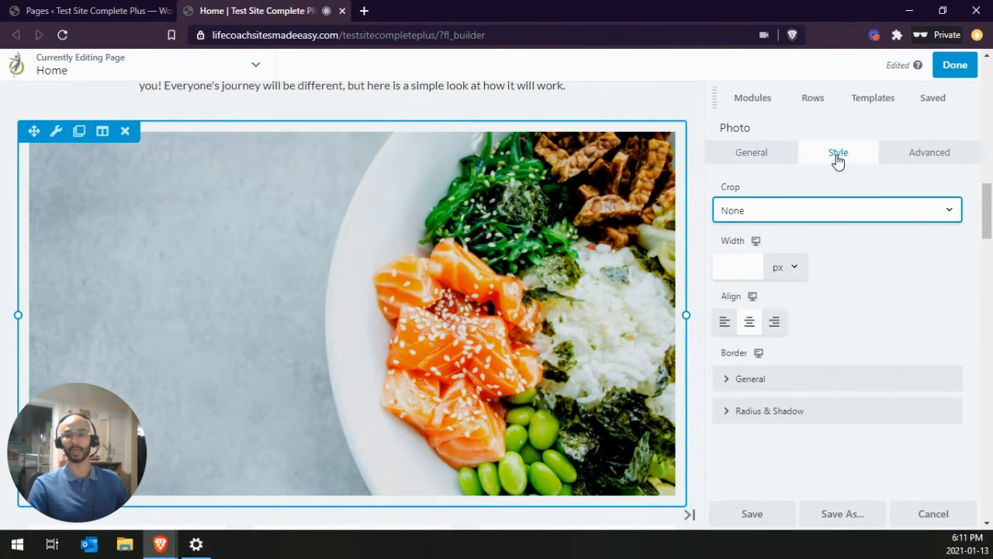
left_click(760, 211)
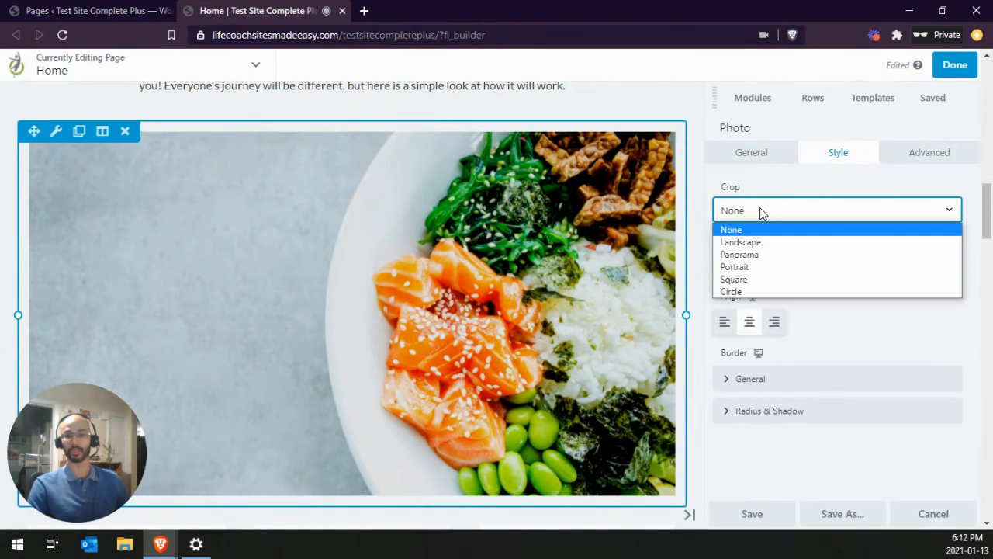
left_click(760, 207)
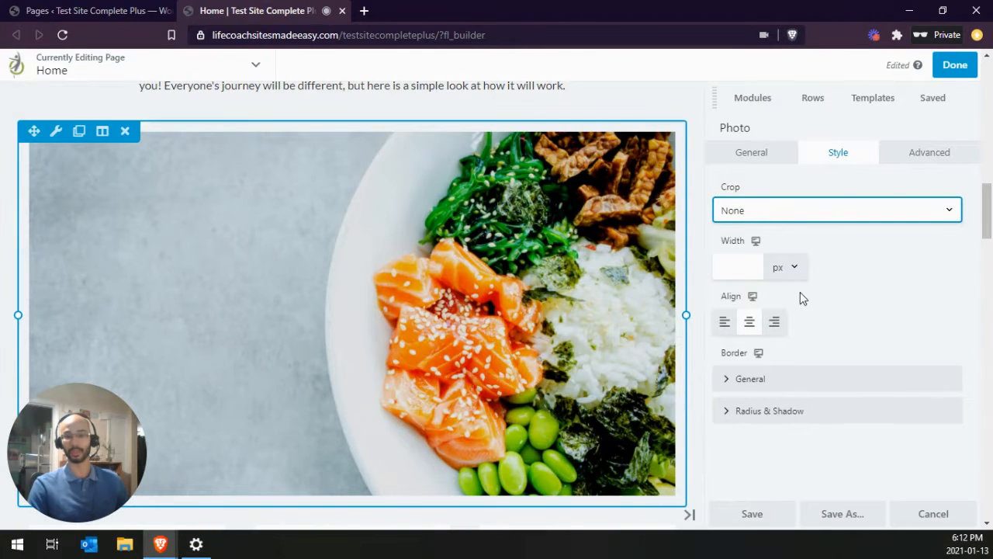
Try adjusting the new photo's width with the slider, and clear the width value.
left_click(744, 270)
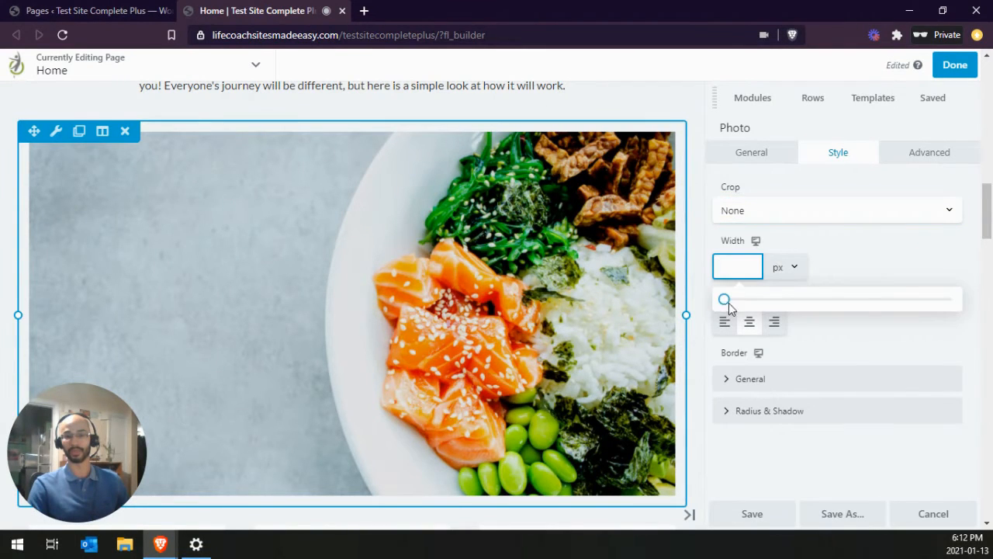
left_click_drag(725, 303, 957, 297)
double_click(747, 267)
key("BackSpace")
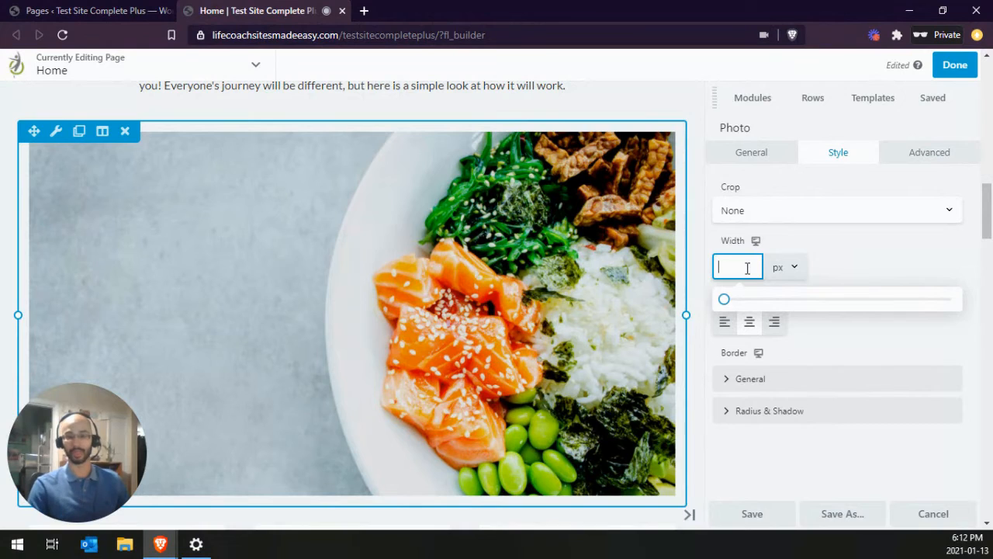
left_click(830, 245)
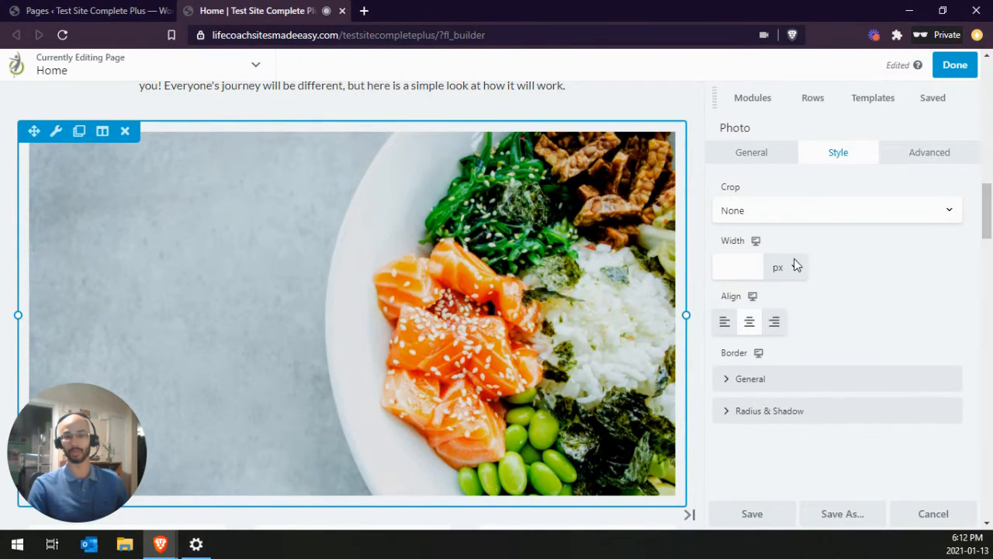
Try the left alignment on the new photo, set it back to centre, and save the photo settings.
left_click(724, 322)
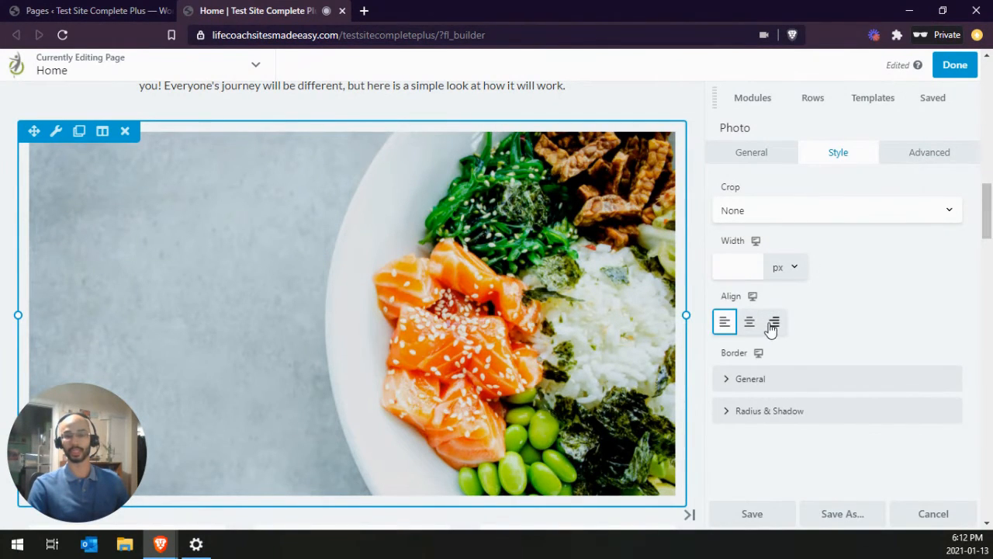
left_click(749, 323)
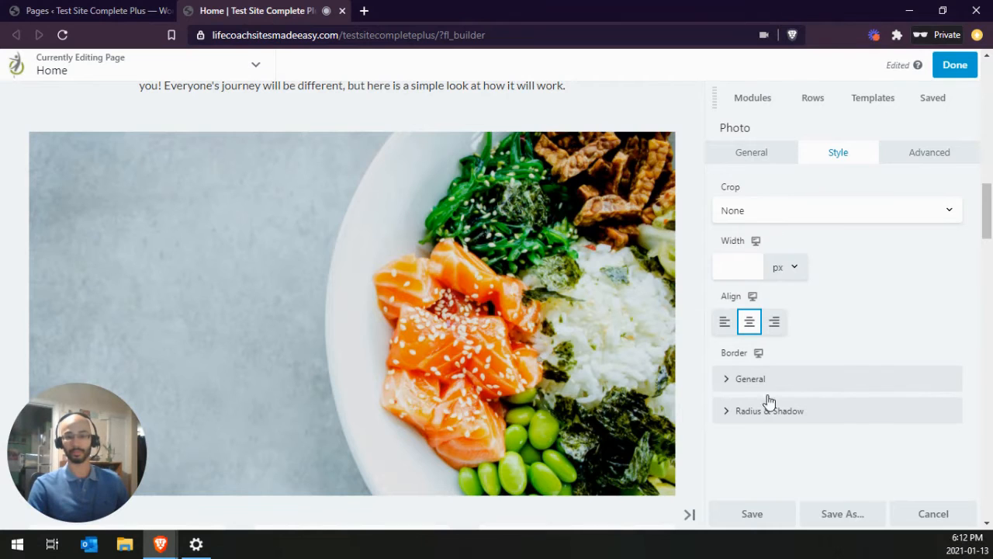
left_click(754, 515)
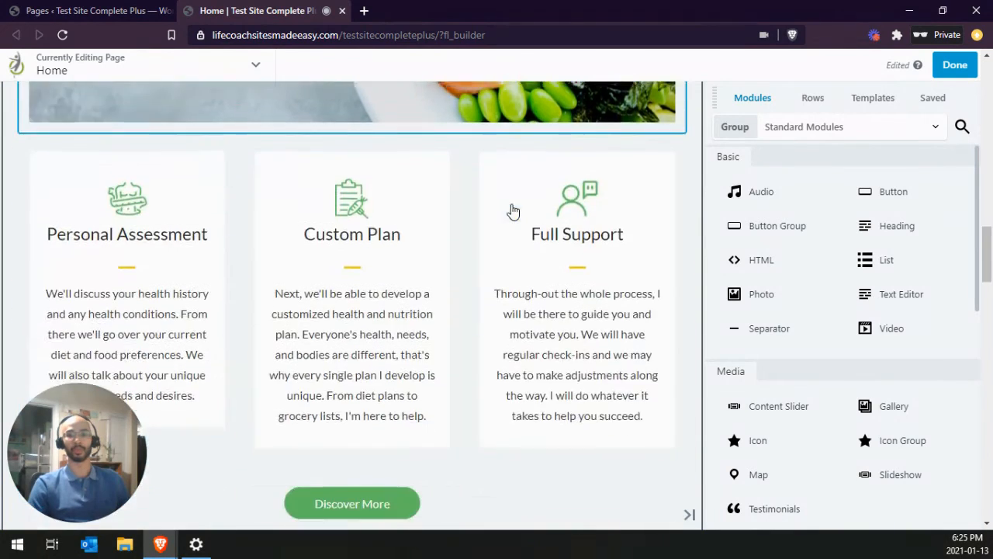
Open the image settings of the Personal Assessment info box and review the image type options, leaving Photo selected.
scroll(512, 206, "down", 2)
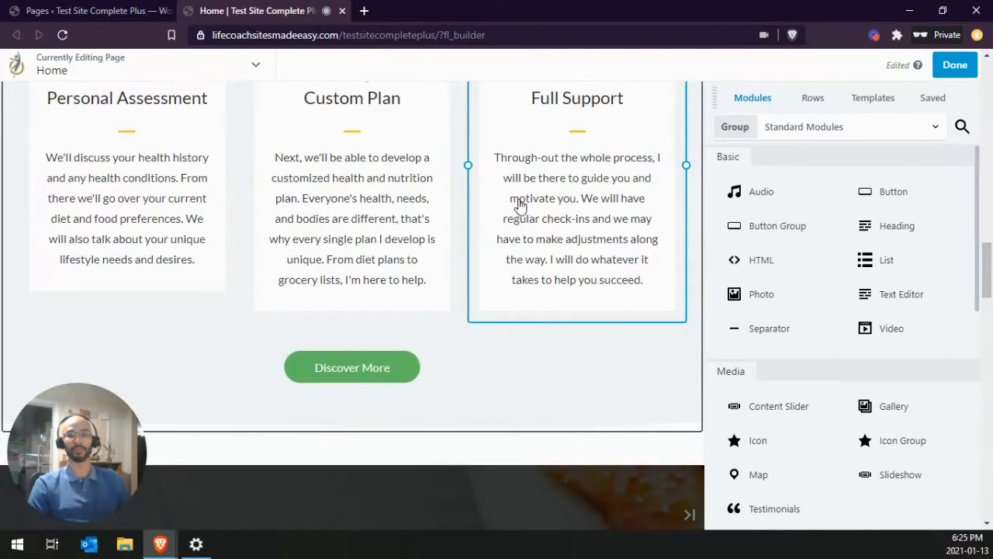
scroll(501, 210, "up", 2)
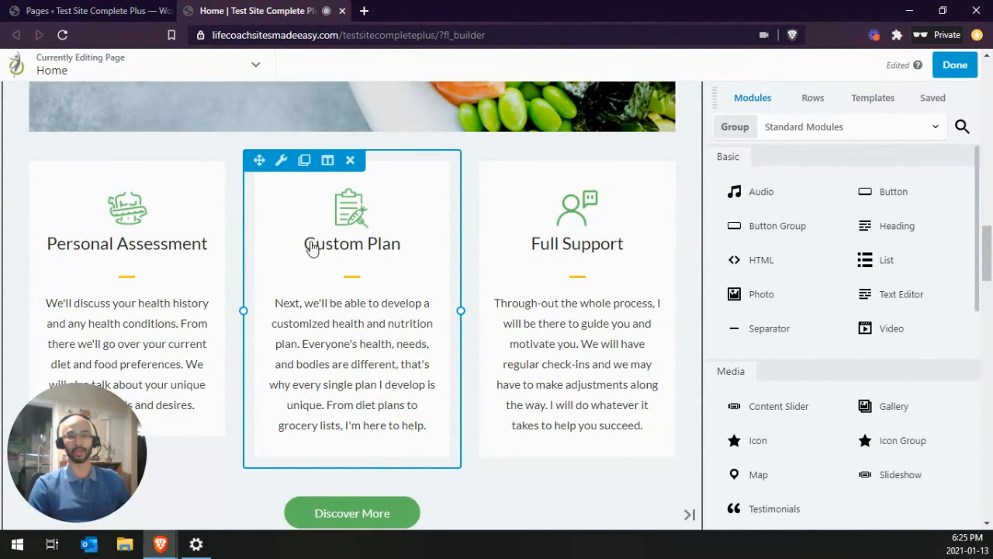
left_click(122, 214)
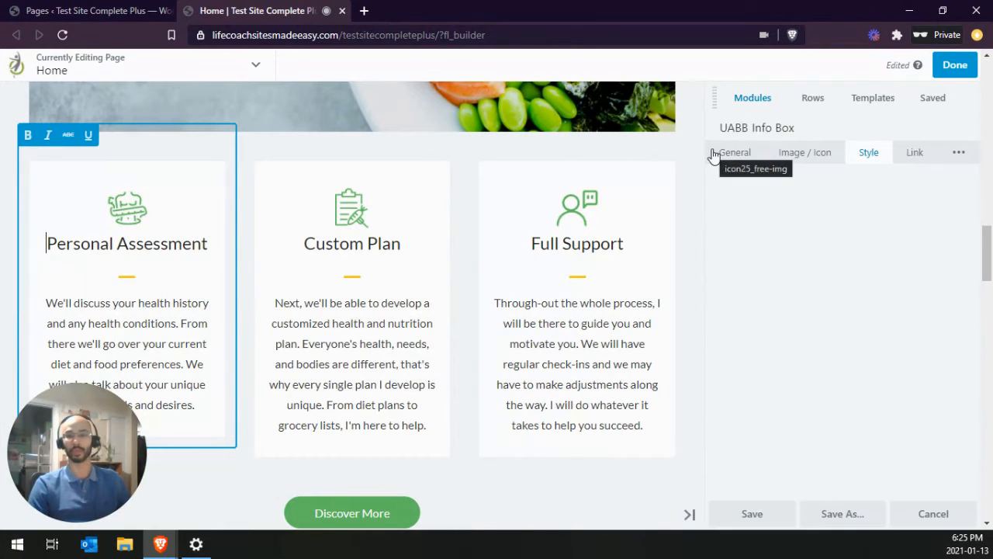
left_click(823, 160)
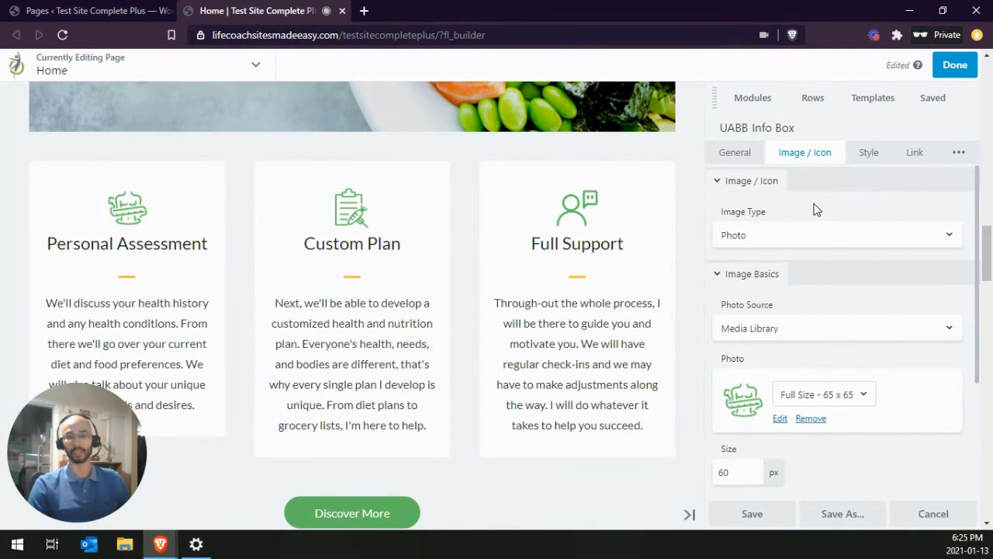
mouse_move(336, 217)
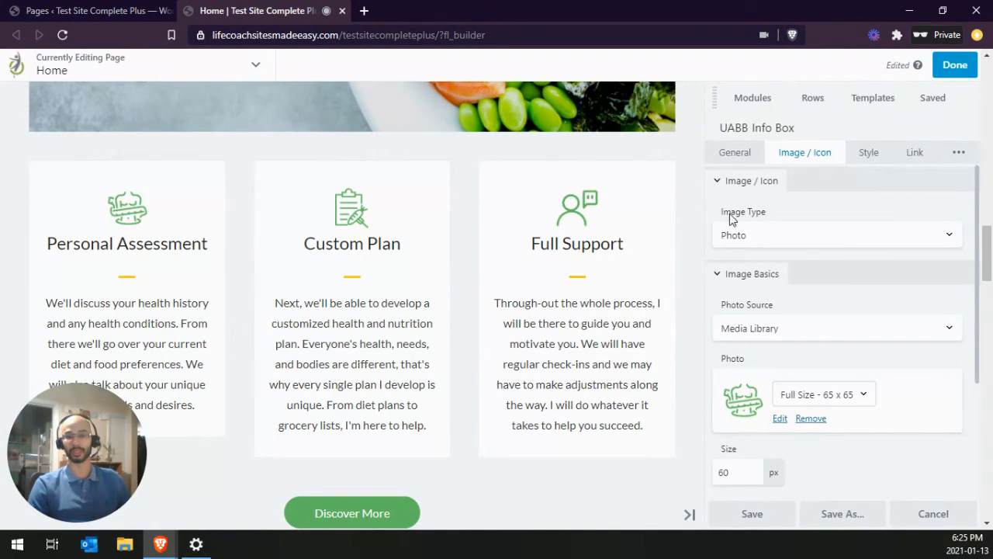
left_click(761, 235)
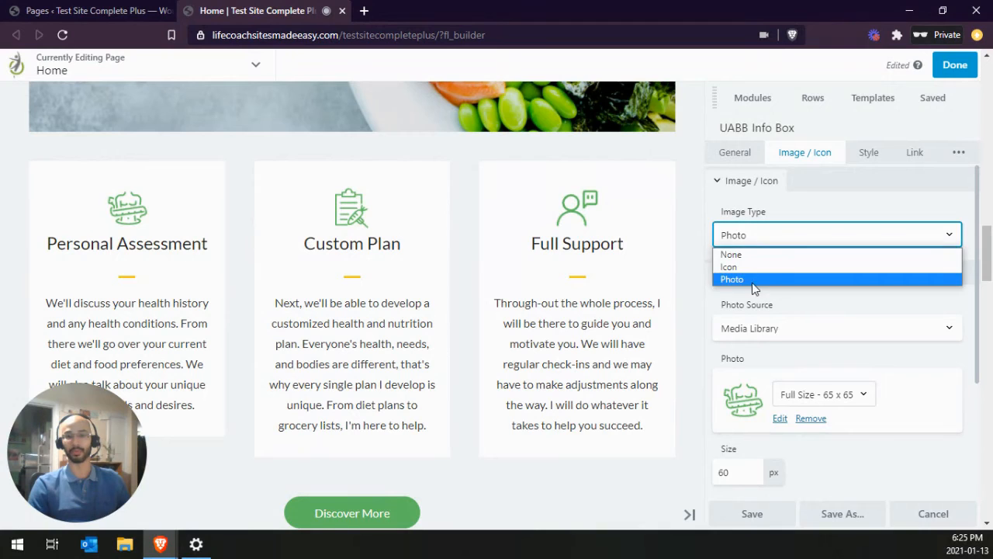
left_click(817, 211)
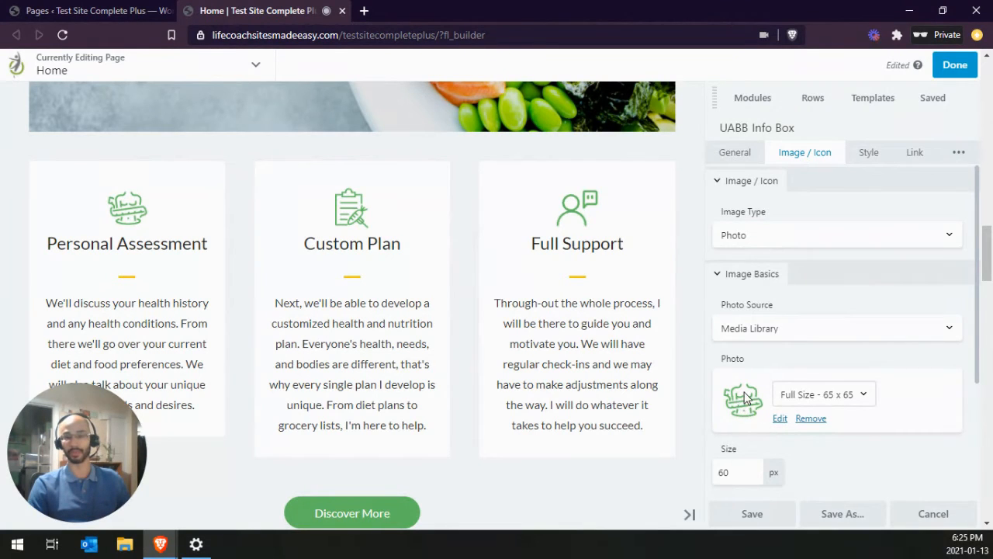
Change the Personal Assessment box's image type to Icon and choose the crossed pencil and ruler icon from the icon library.
left_click(777, 236)
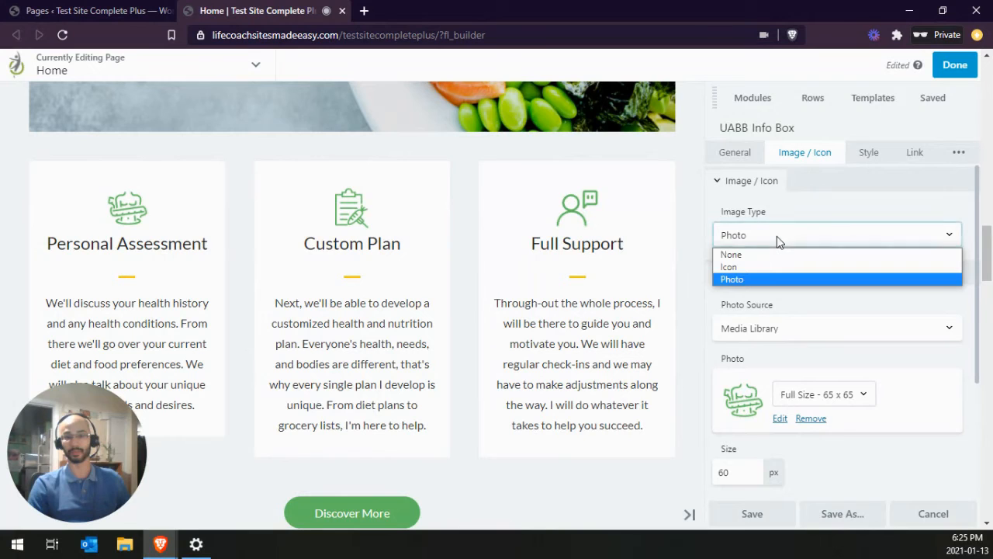
left_click(747, 269)
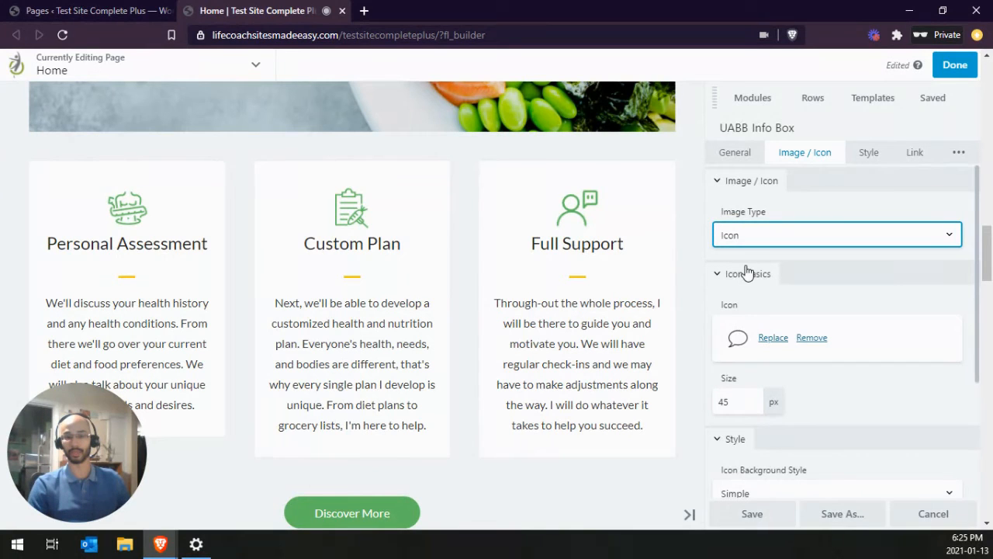
left_click(772, 339)
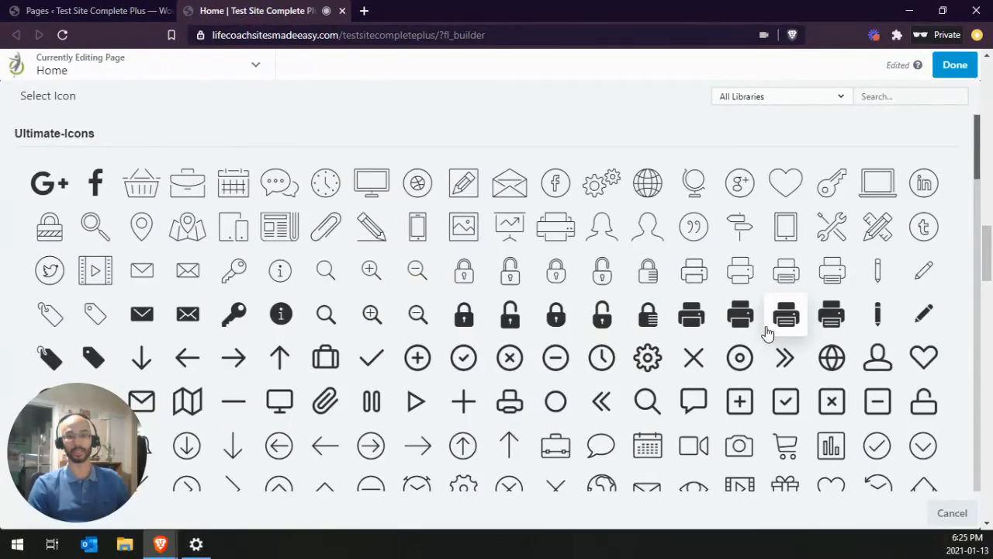
scroll(766, 334, "down", 1)
scroll(767, 334, "down", 10)
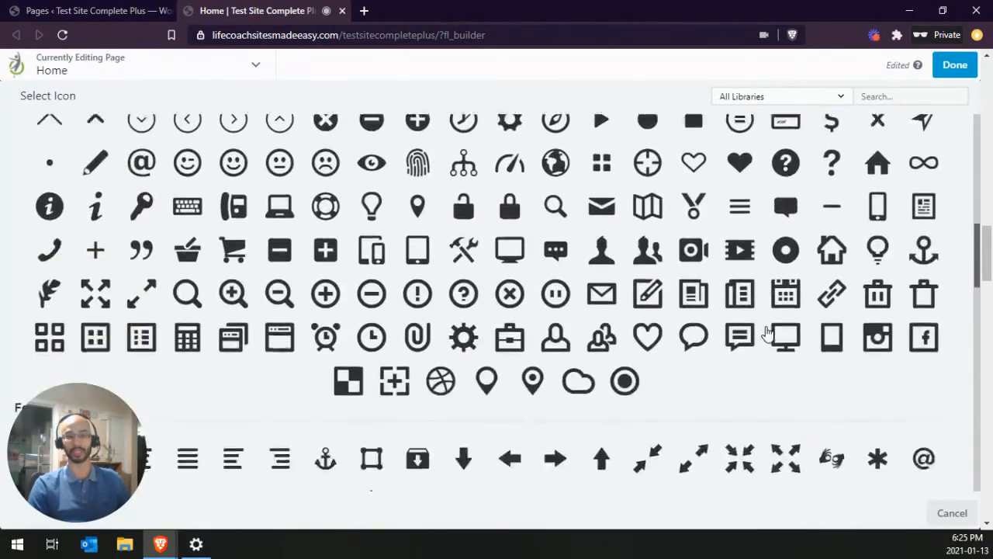
scroll(767, 334, "down", 10)
scroll(767, 334, "up", 5)
scroll(766, 333, "up", 15)
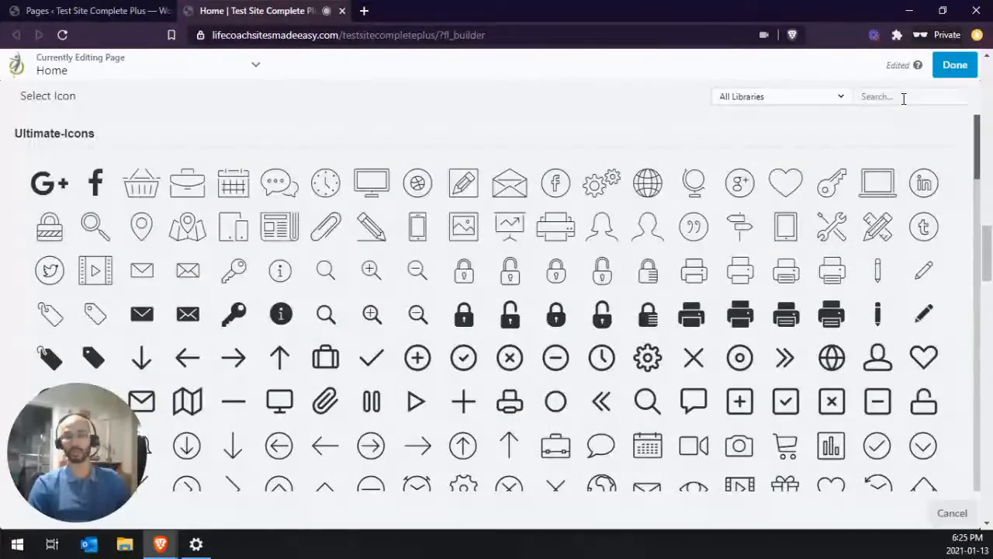
left_click(903, 97)
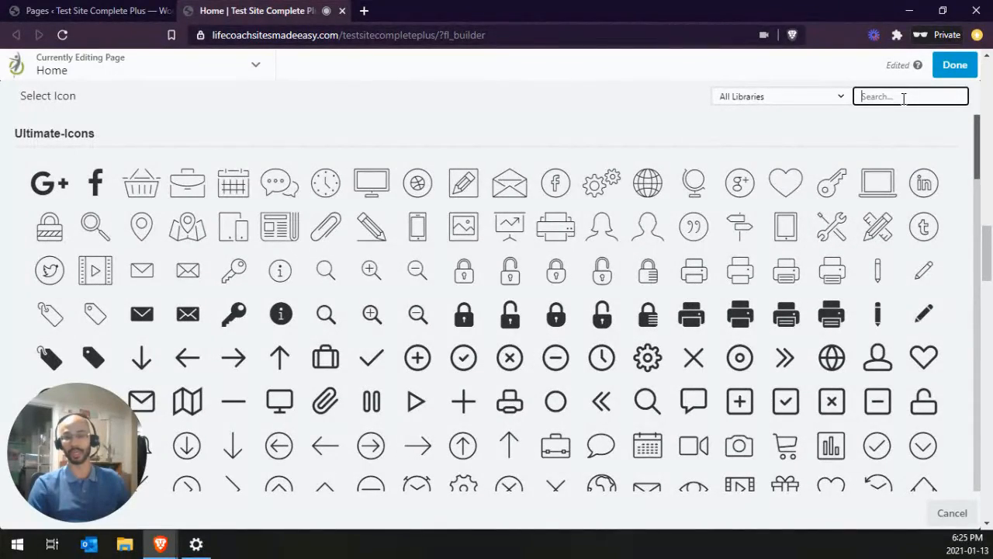
left_click(876, 226)
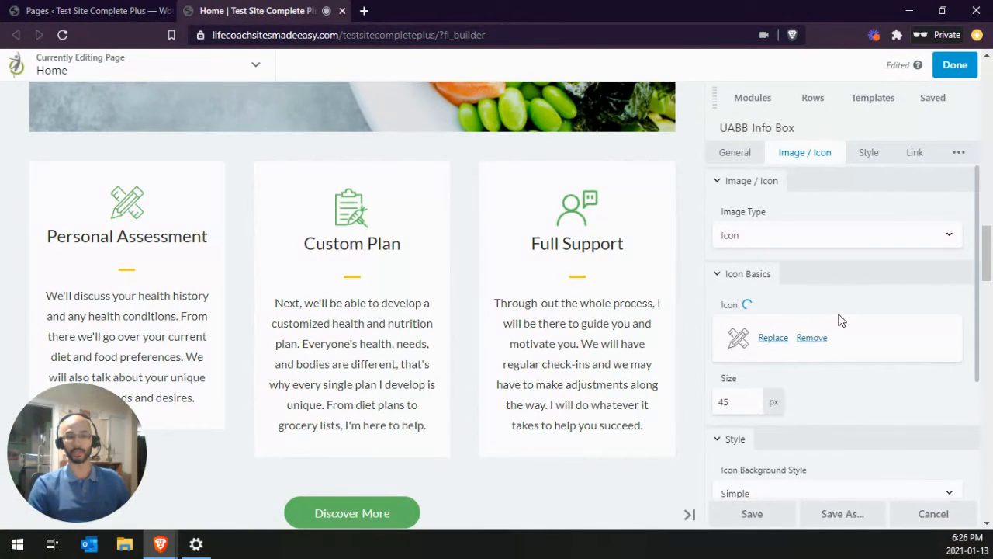
Set the Personal Assessment box's icon colour to turquoise (#00d3d0).
scroll(803, 380, "down", 2)
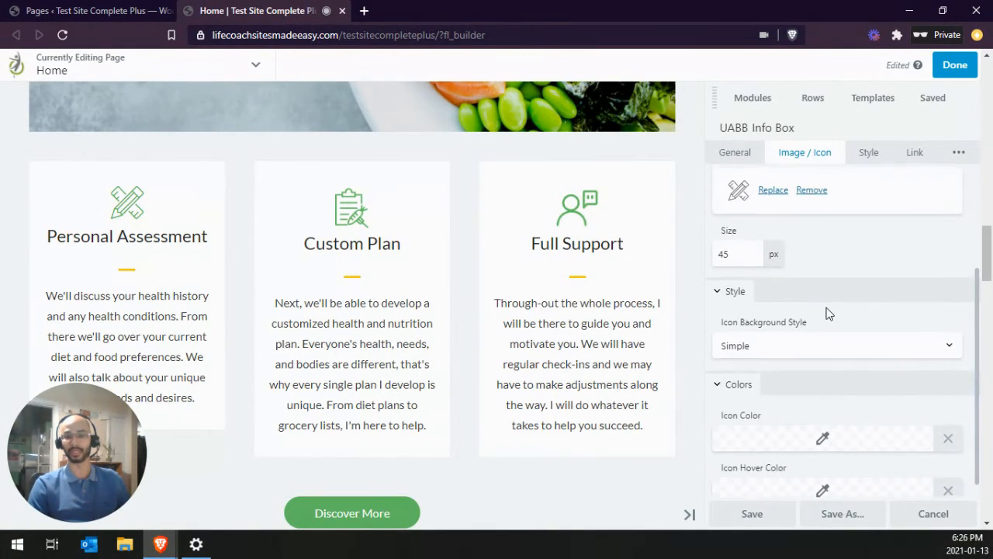
scroll(846, 337, "down", 1)
left_click(810, 428)
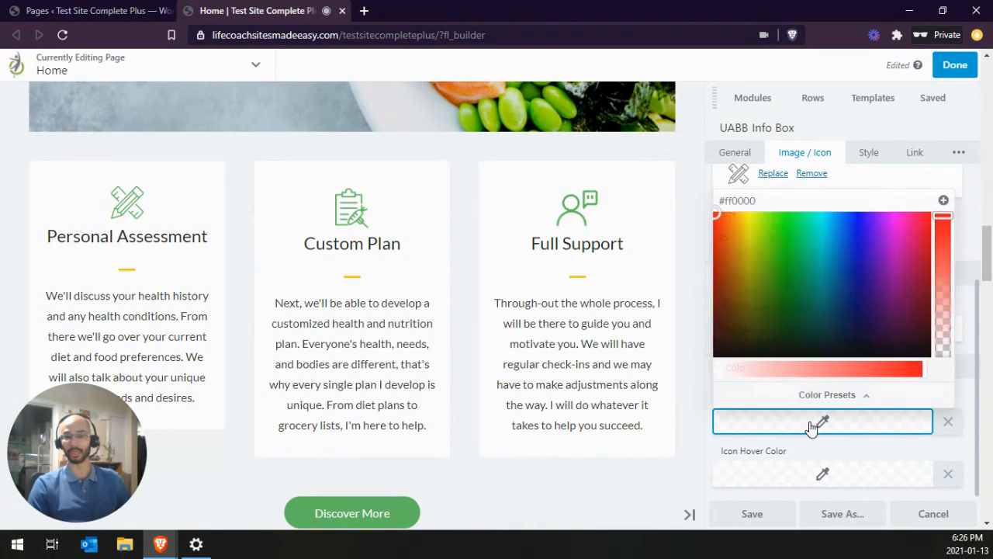
left_click(909, 279)
left_click(839, 268)
left_click(822, 238)
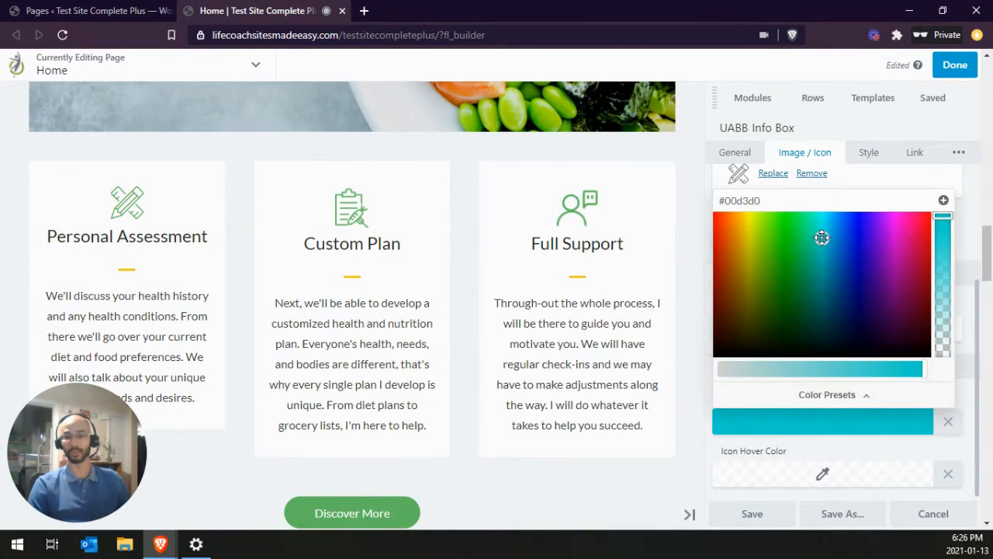
left_click(962, 238)
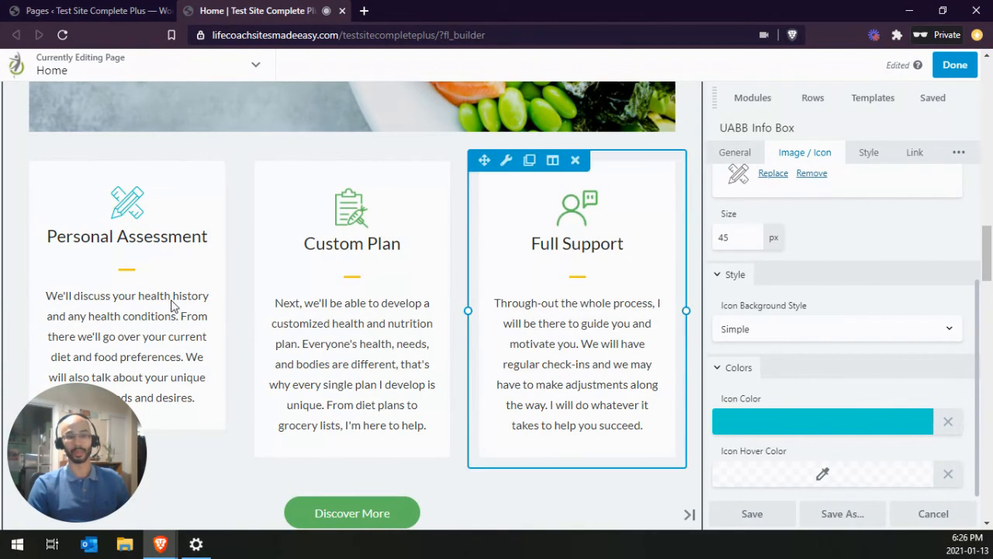
Clear the icon colour of the Personal Assessment box and discard the info box changes.
mouse_move(141, 203)
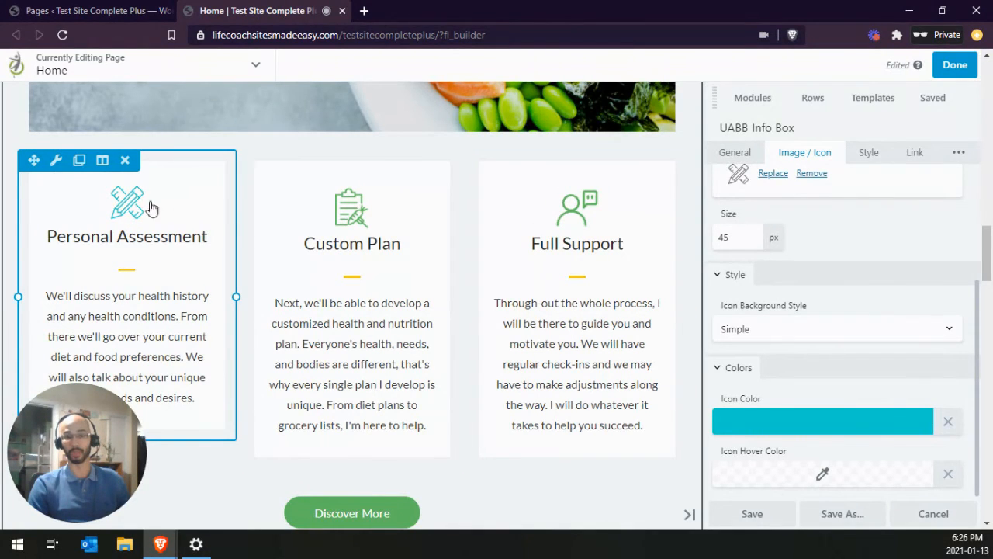
left_click(230, 71)
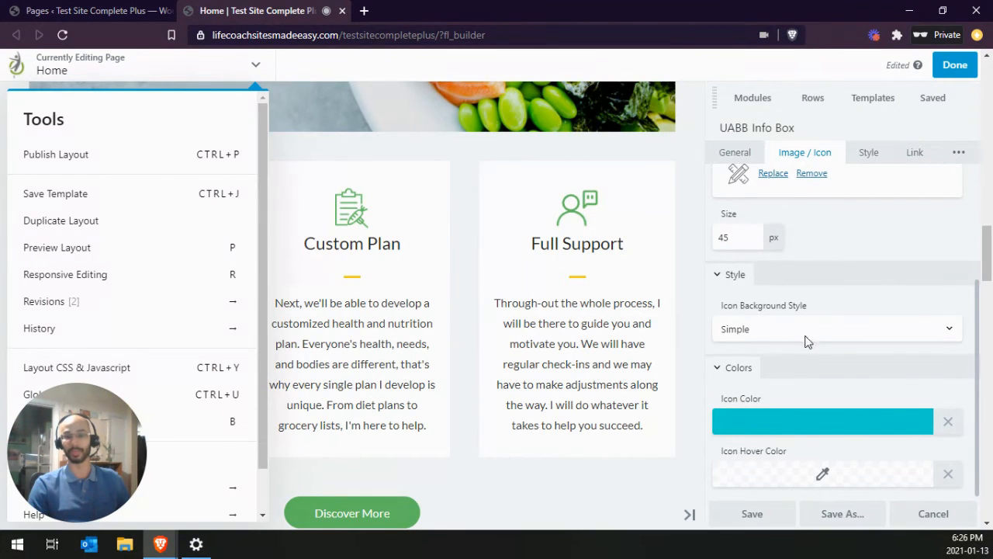
left_click(849, 373)
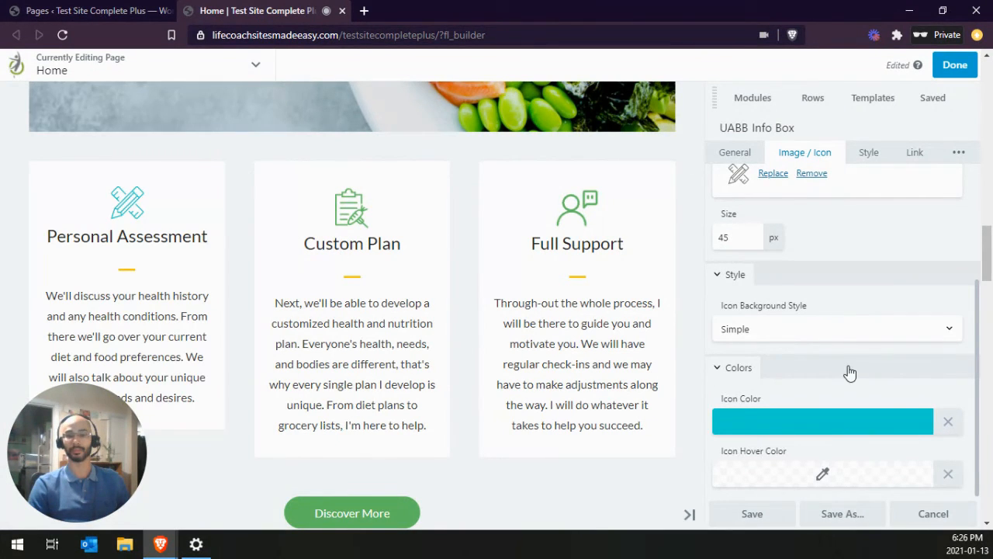
left_click(948, 423)
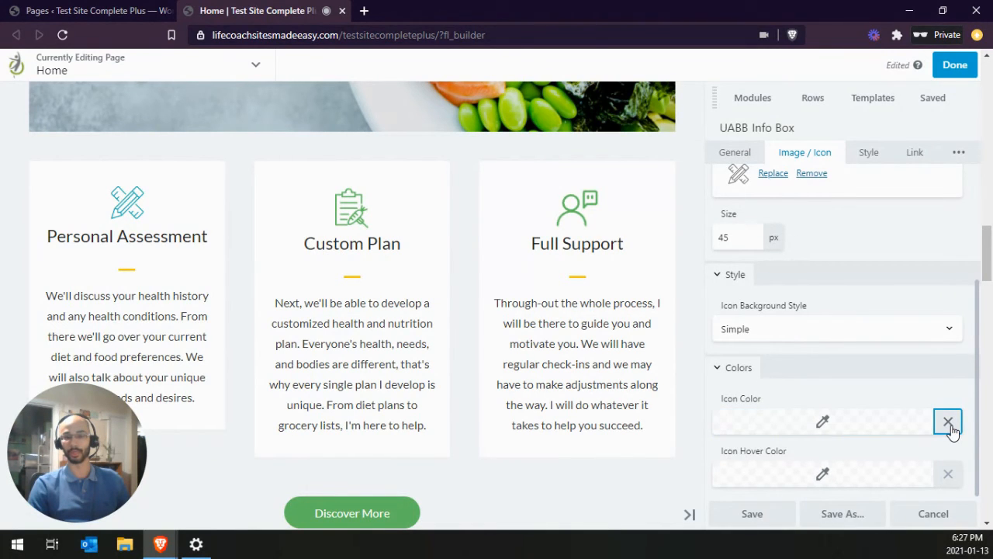
left_click(941, 518)
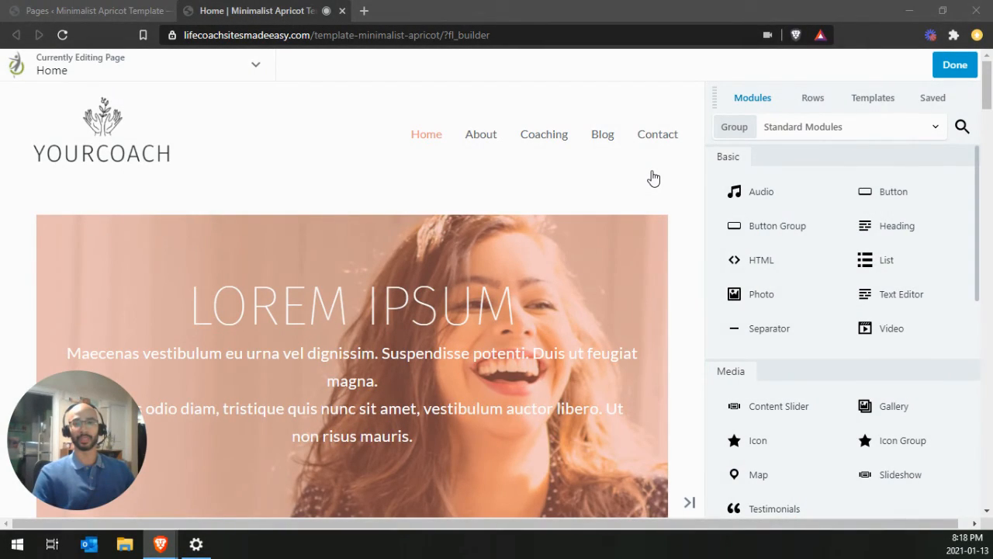
Open the settings of the module over the woman's portrait beside How I Can Help You on the Minimalist Apricot Home page.
scroll(647, 177, "down", 7)
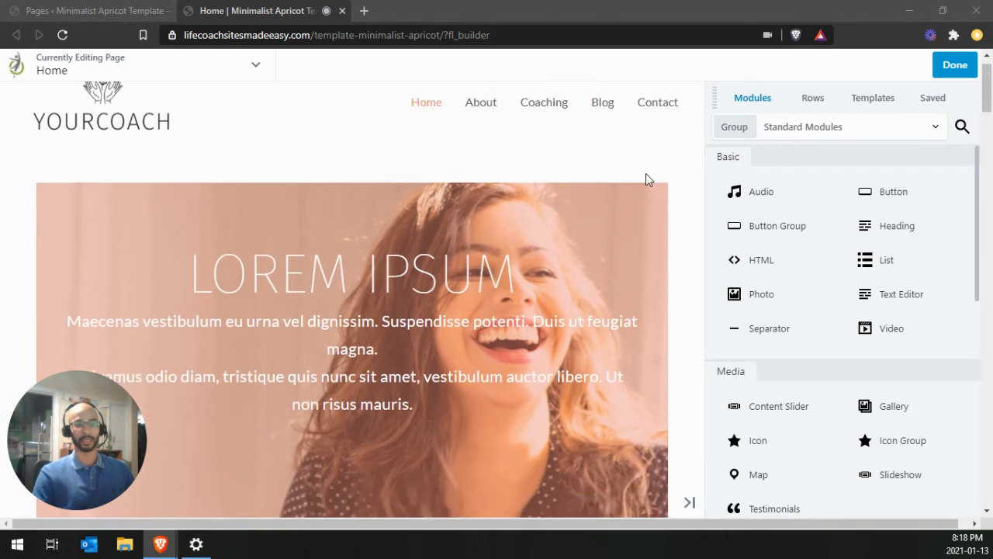
scroll(476, 200, "down", 6)
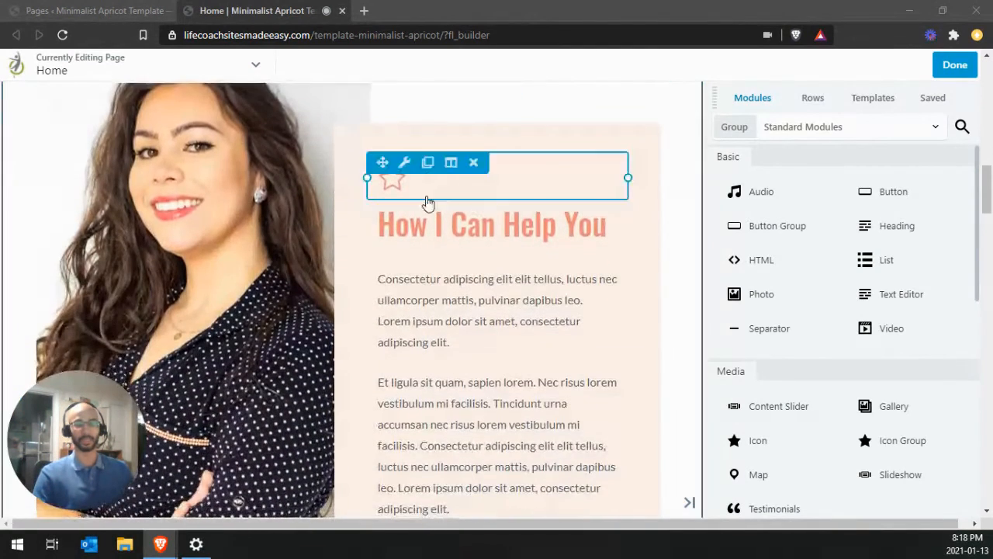
mouse_move(181, 206)
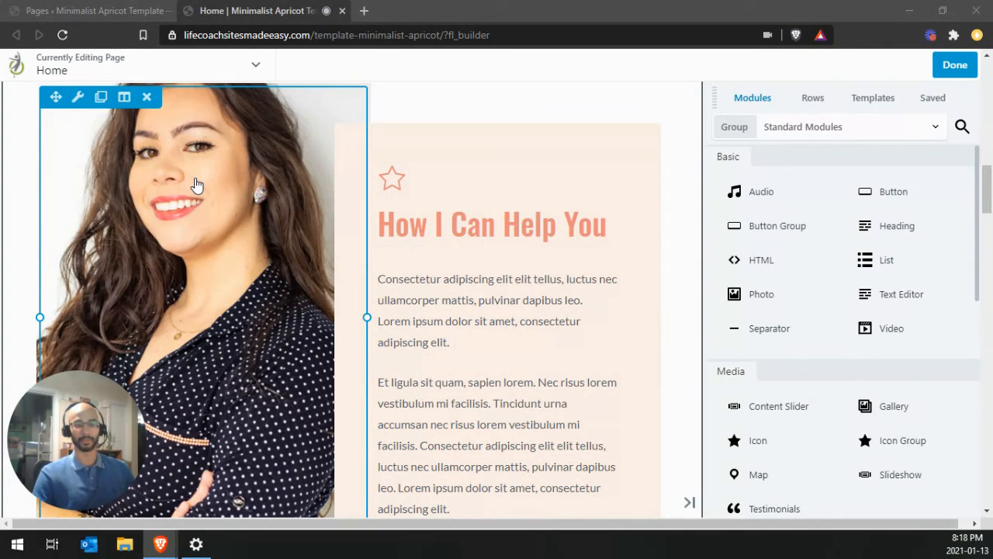
left_click(197, 185)
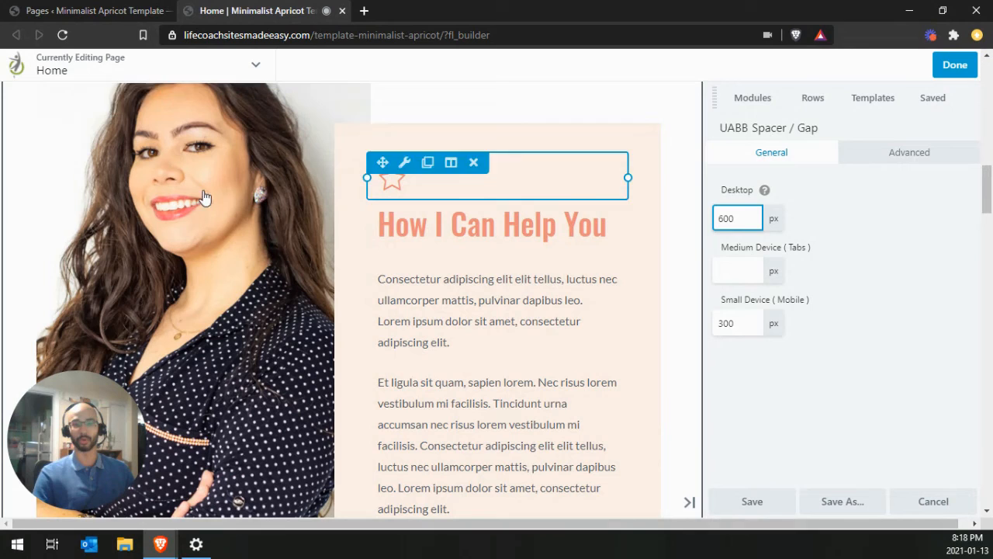
mouse_move(319, 233)
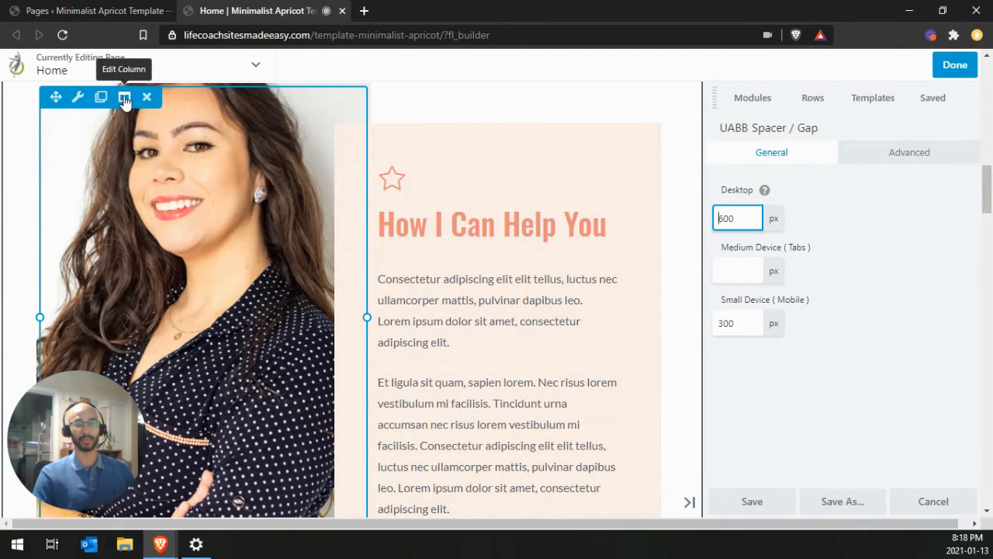
Open the settings of the column holding the woman's portrait and find its background photo options.
left_click(125, 98)
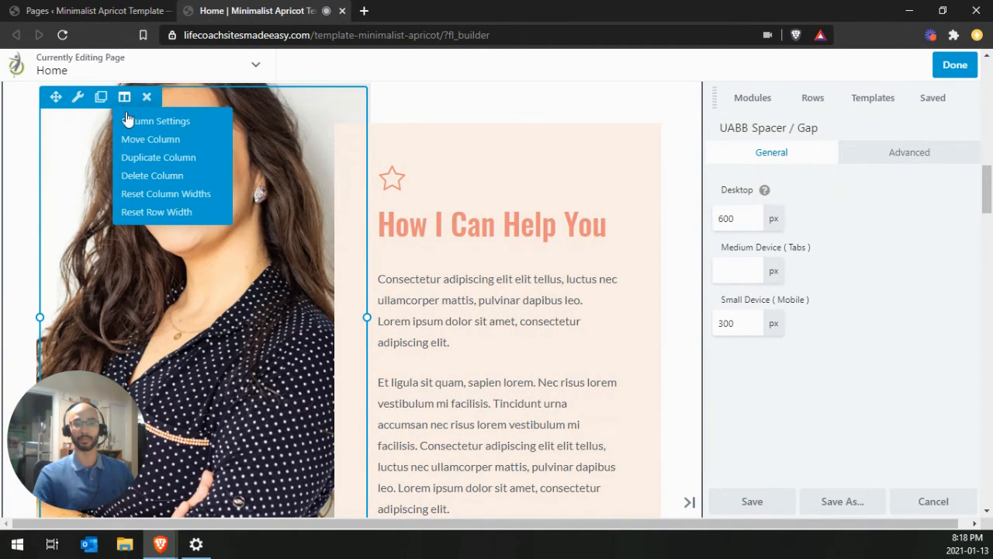
left_click(128, 122)
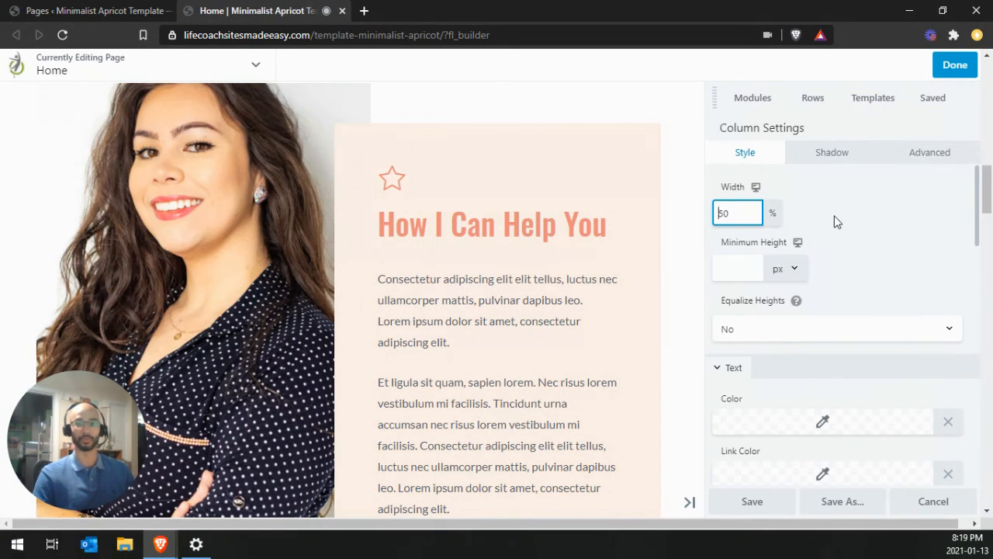
scroll(834, 221, "down", 5)
scroll(834, 221, "down", 1)
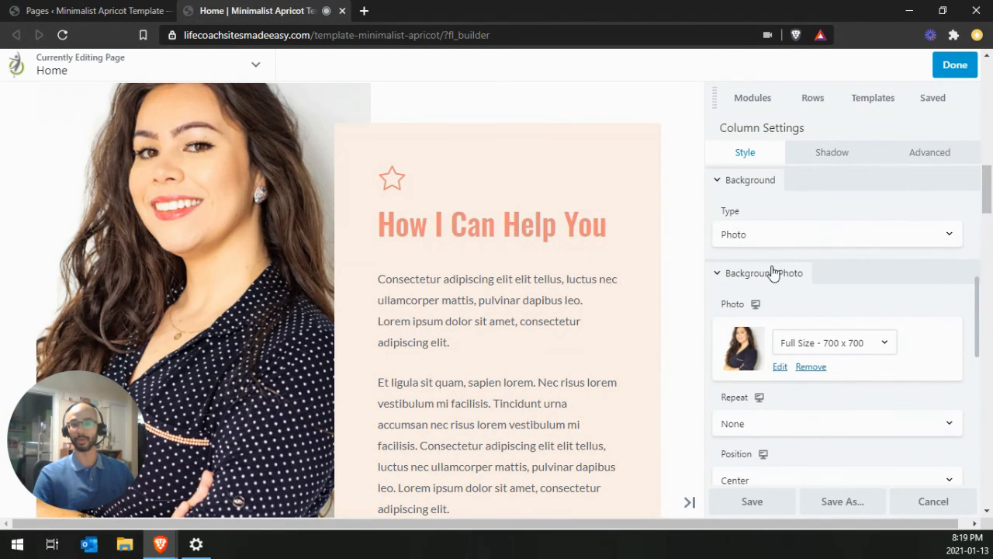